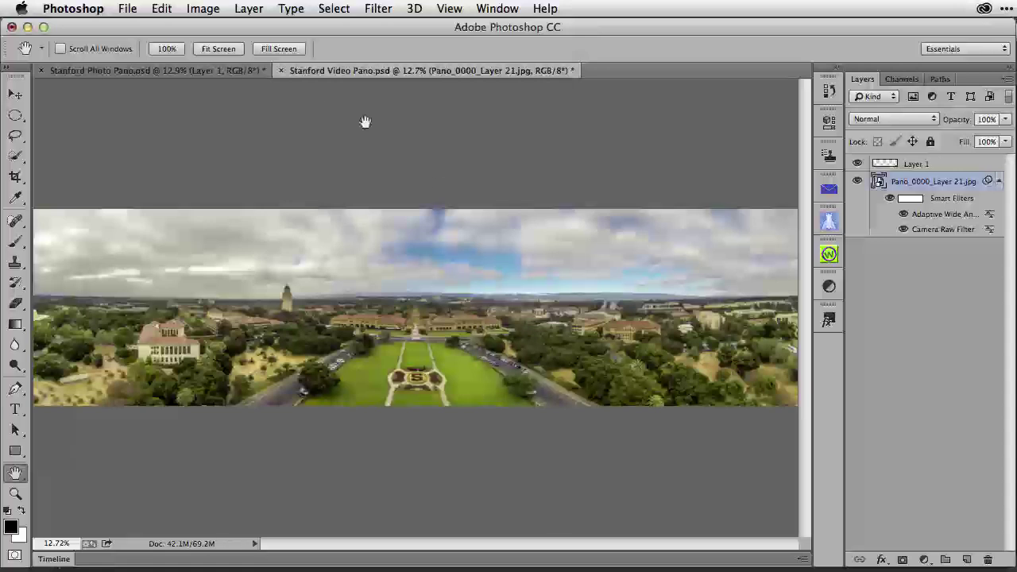
Bring up the Stanford Photo Pano.psd document with its Camera Raw and Adaptive Wide Angle filtered panorama.
left_click(238, 75)
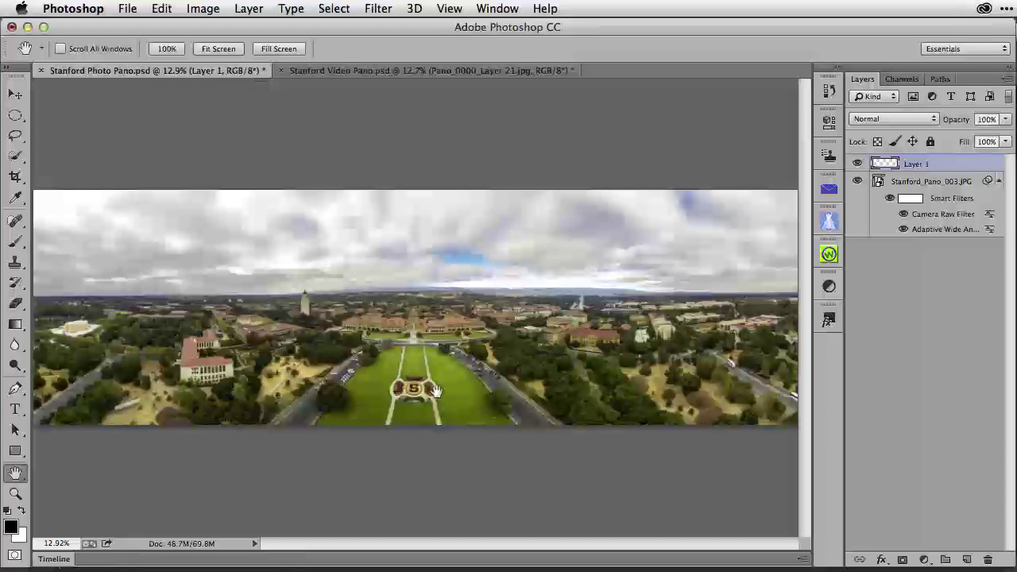
View the photo pano at 100%, then zoom the Stanford Video Pano to 100% on the S emblem.
key("super+1")
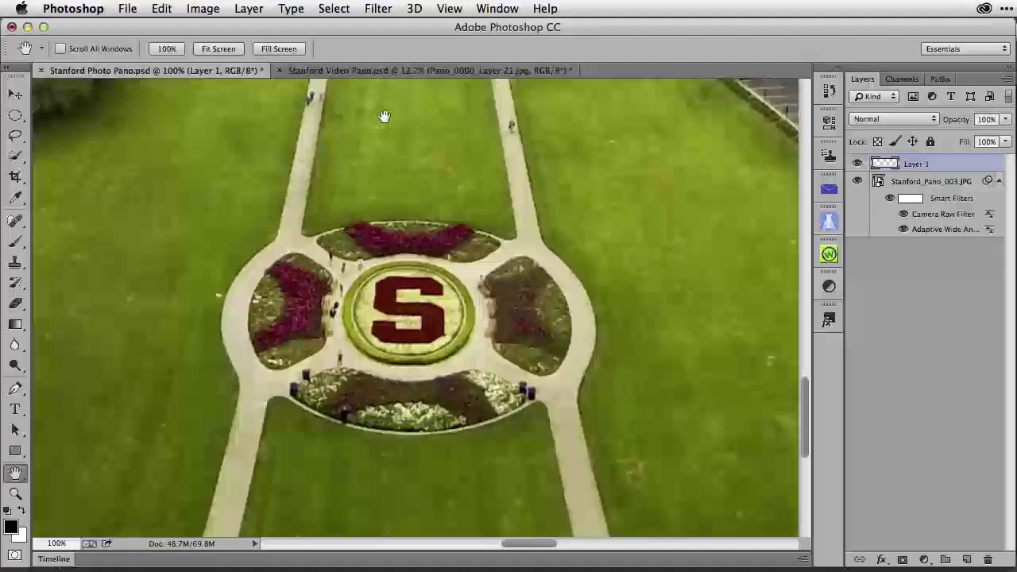
left_click(383, 73)
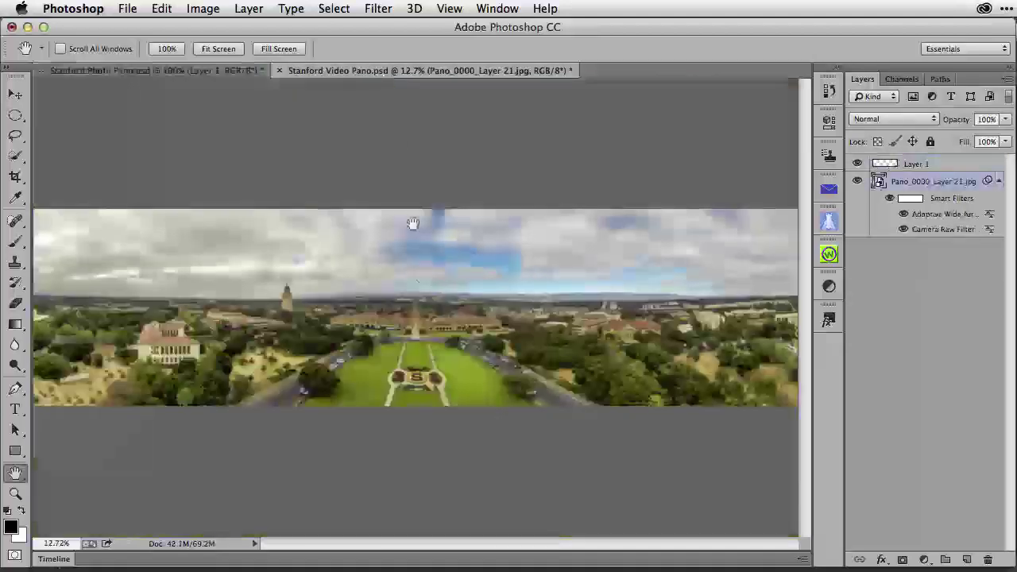
left_click(409, 390)
left_click(416, 387)
left_click(424, 383)
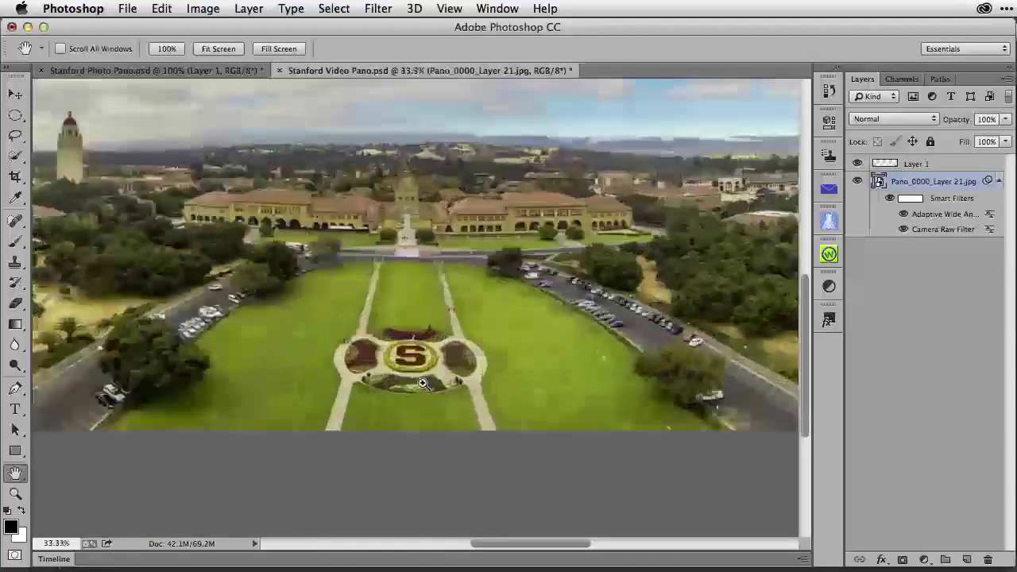
left_click(422, 383)
left_click(421, 381)
left_click(420, 380)
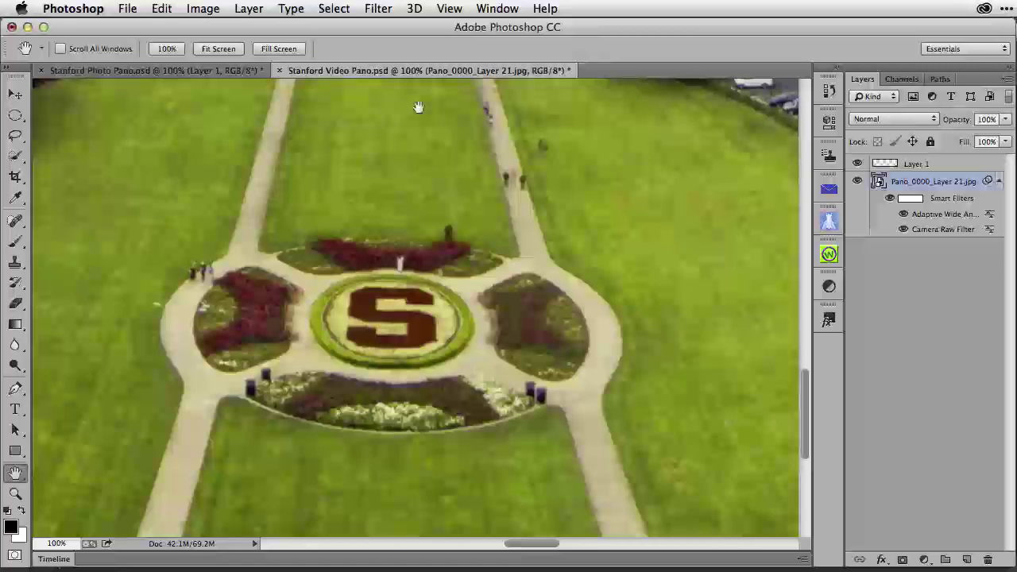
Toggle twice between the photo and video panos to compare the S emblem, ending on the video pano.
left_click(217, 70)
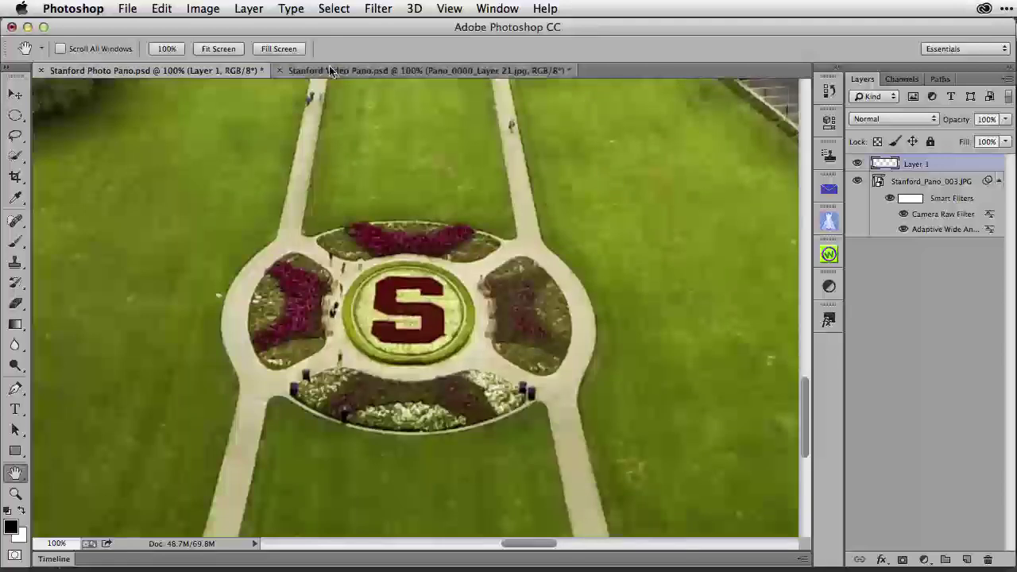
left_click(352, 71)
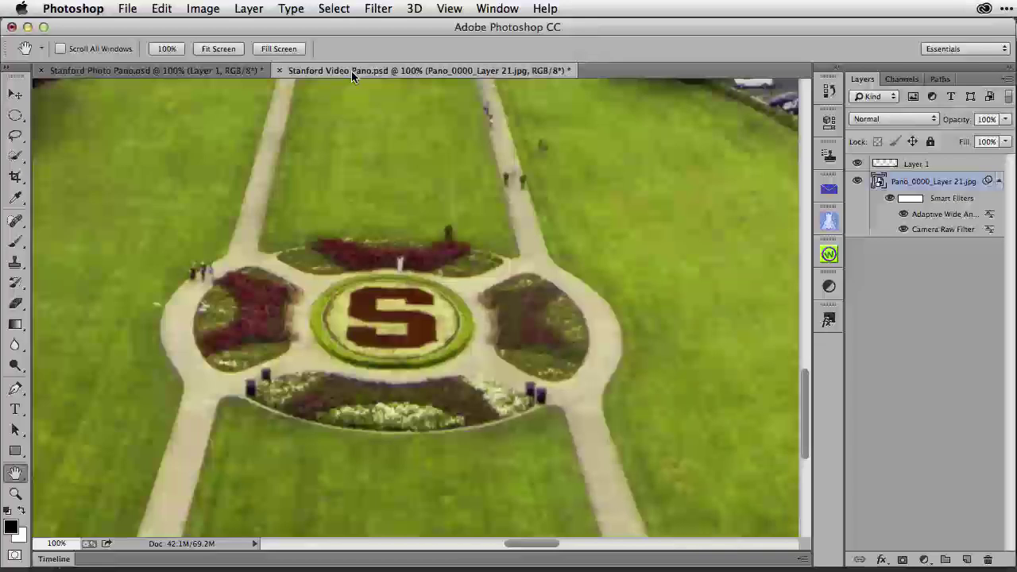
left_click(226, 71)
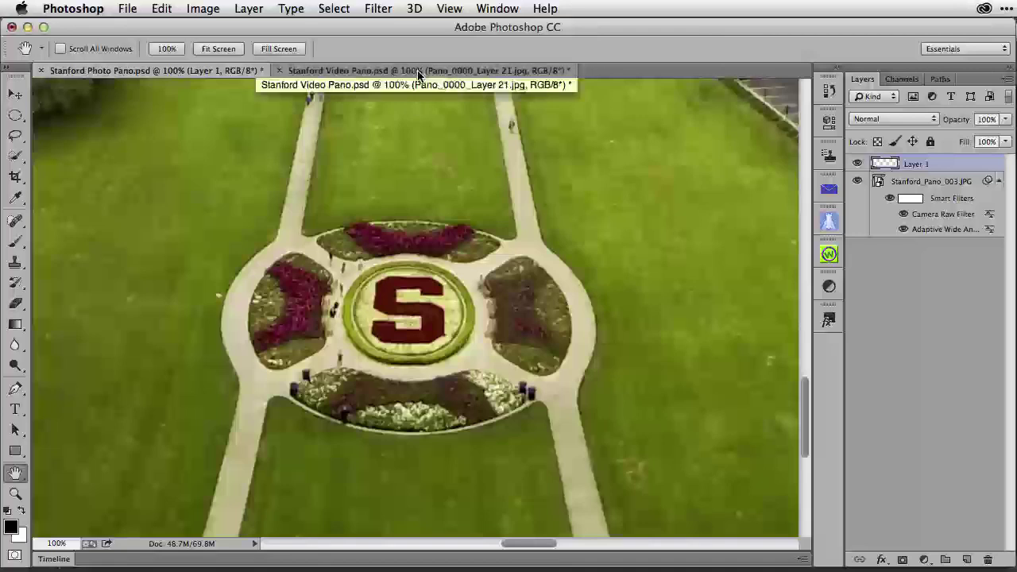
left_click(417, 70)
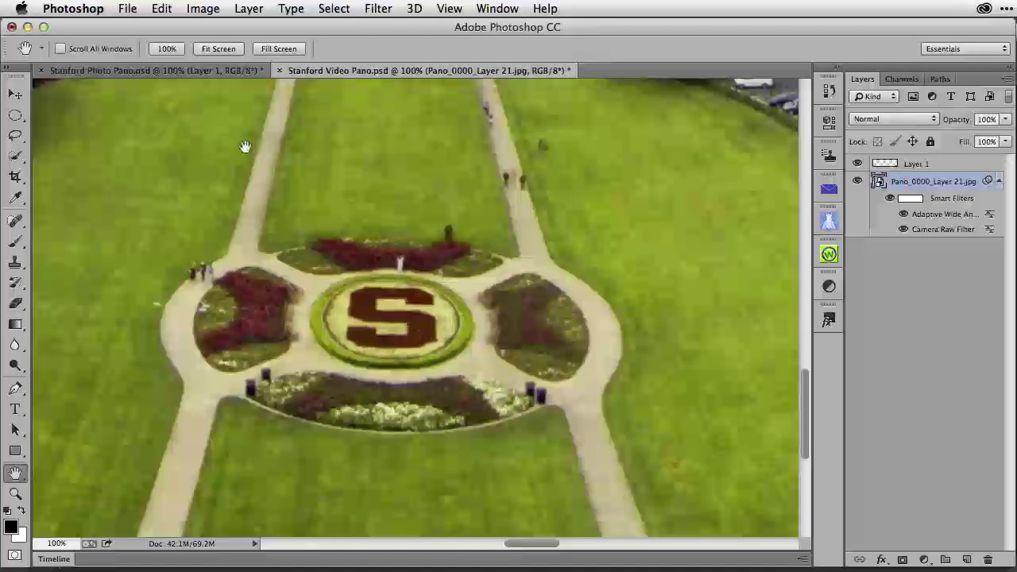
Pan the video pano up to its sky, then pan across the photo pano's cloudy sky to its top edge.
left_click_drag(246, 148, 454, 352)
left_click_drag(301, 212, 391, 445)
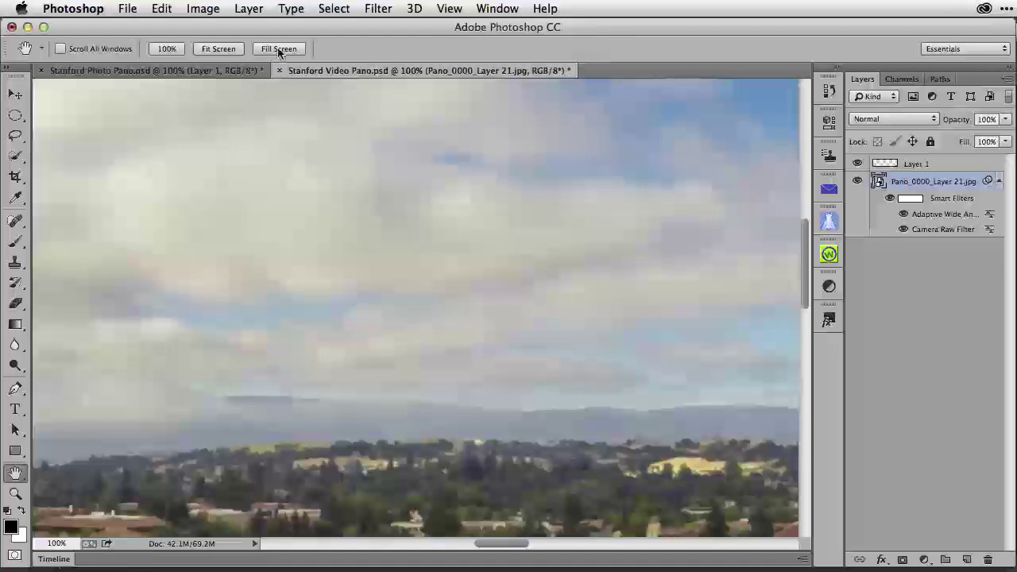
left_click(233, 73)
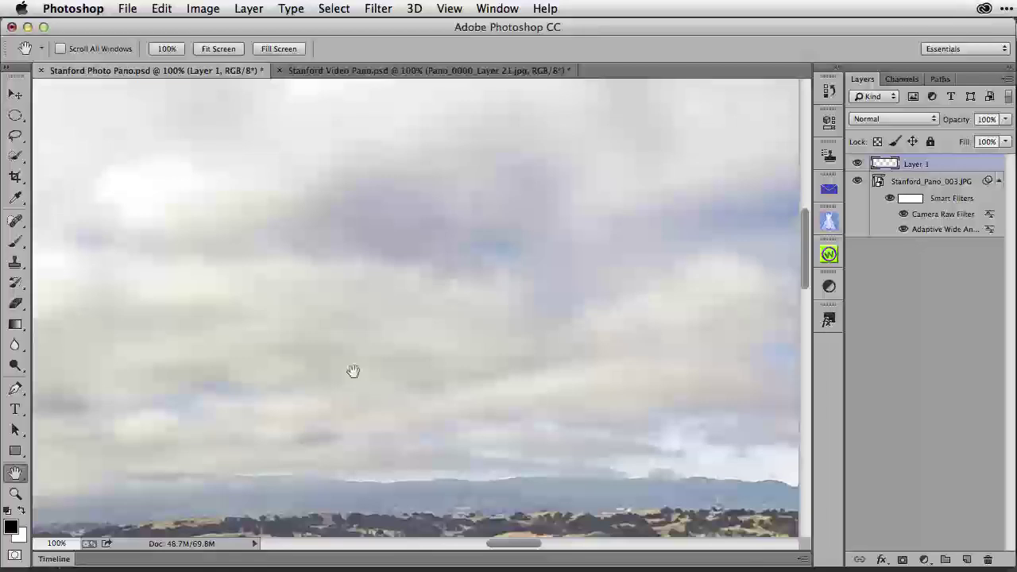
left_click_drag(313, 323, 665, 451)
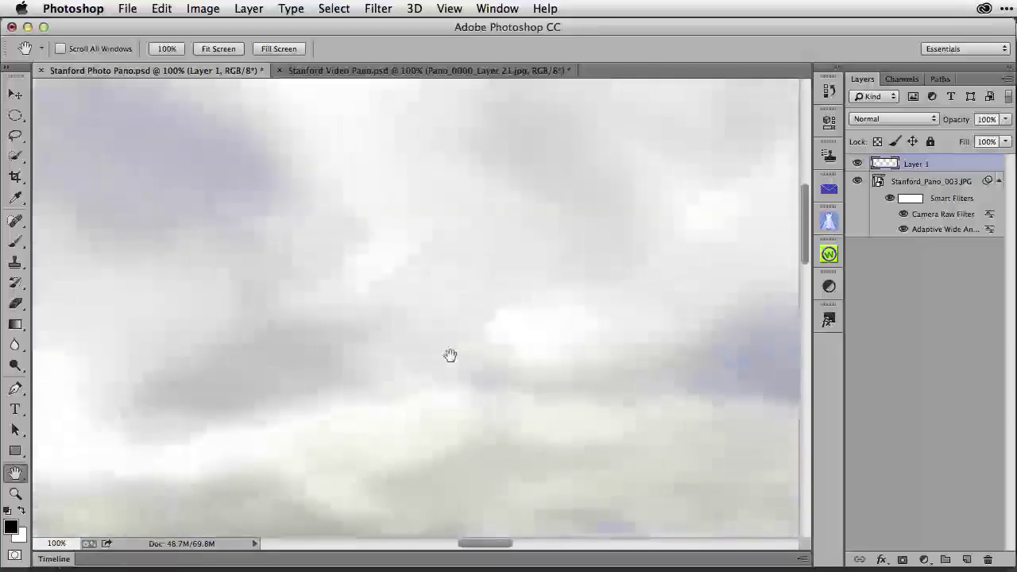
left_click_drag(449, 357, 685, 333)
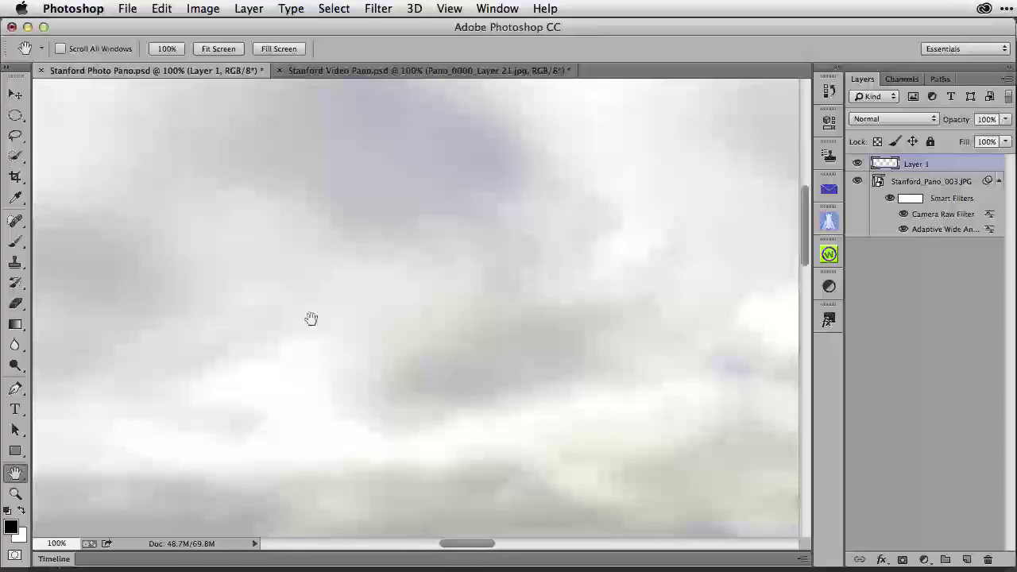
left_click_drag(311, 318, 380, 476)
left_click_drag(376, 416, 590, 422)
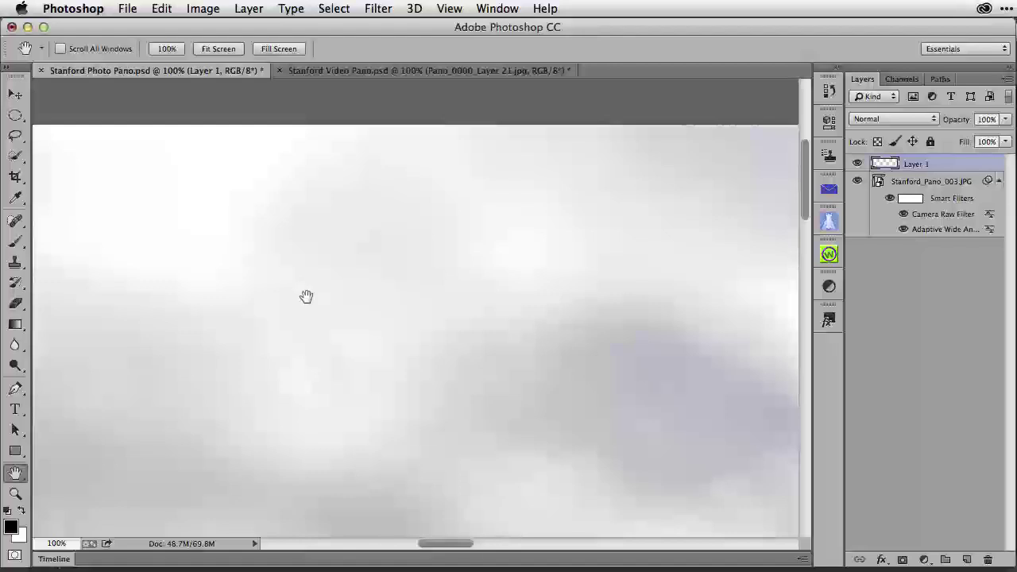
Fit both the photo and video panoramas on screen and compare them, ending on the video pano.
double_click(17, 477)
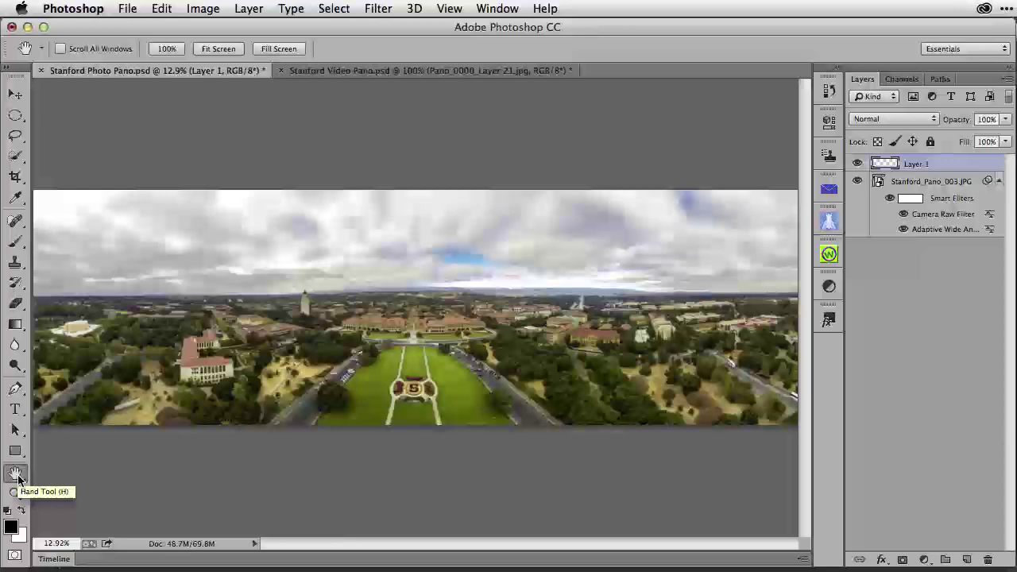
left_click(339, 74)
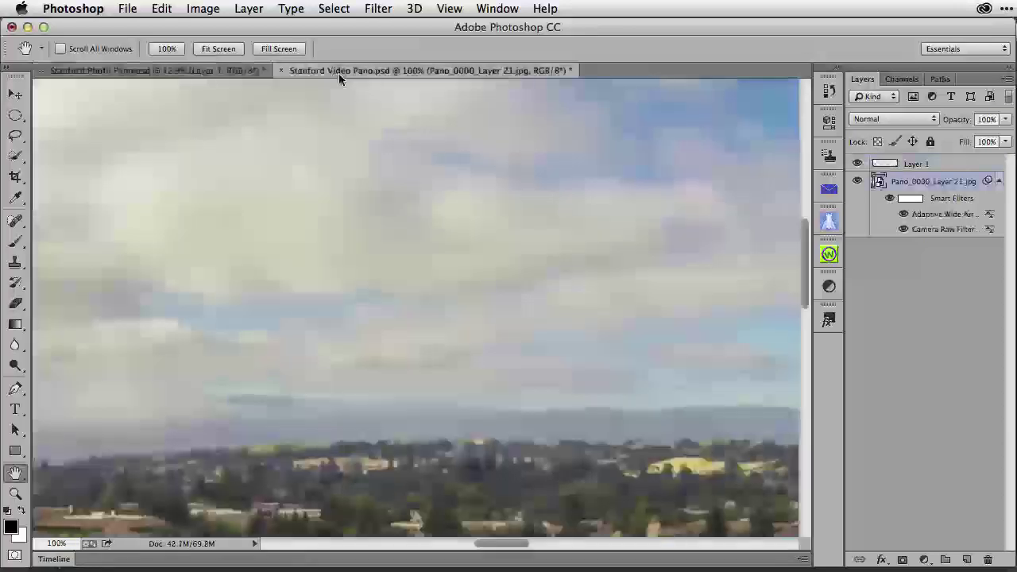
double_click(17, 474)
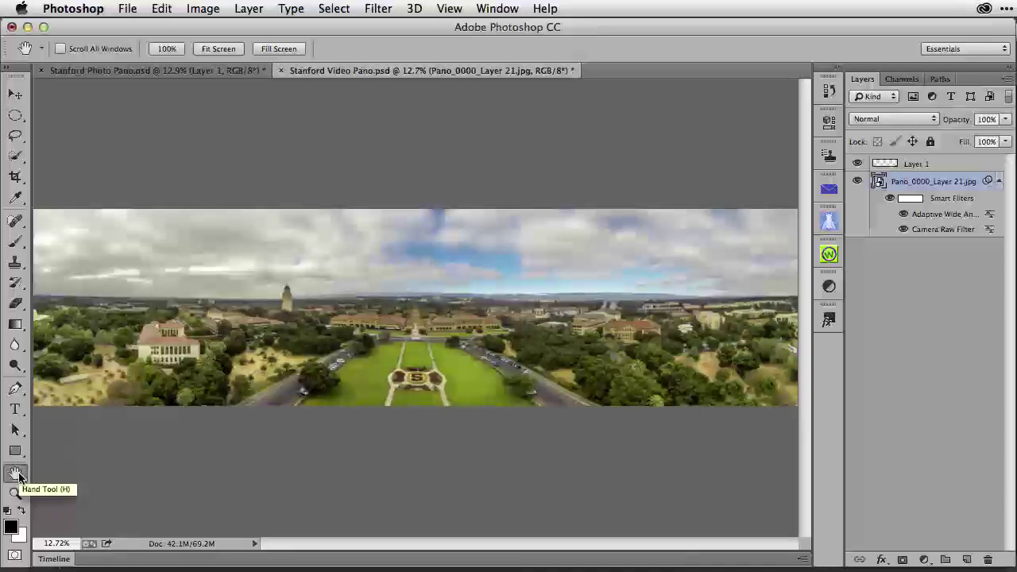
left_click(228, 71)
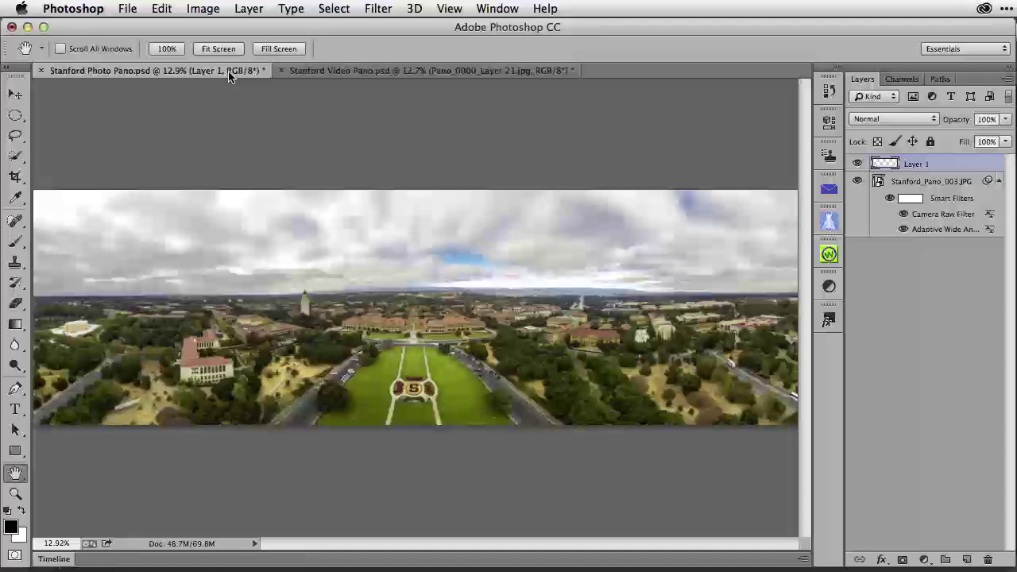
left_click(317, 73)
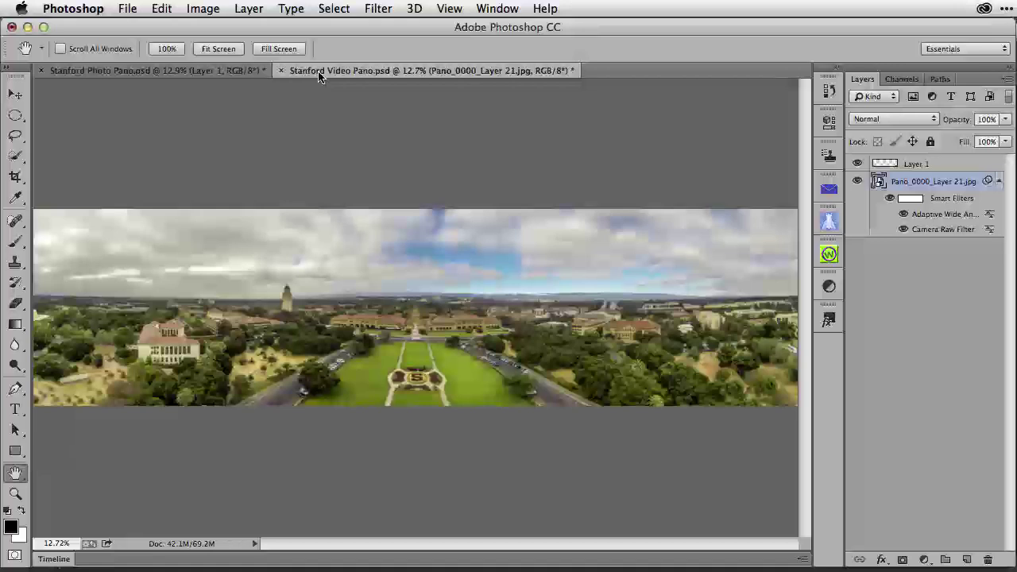
key("super+alt+o")
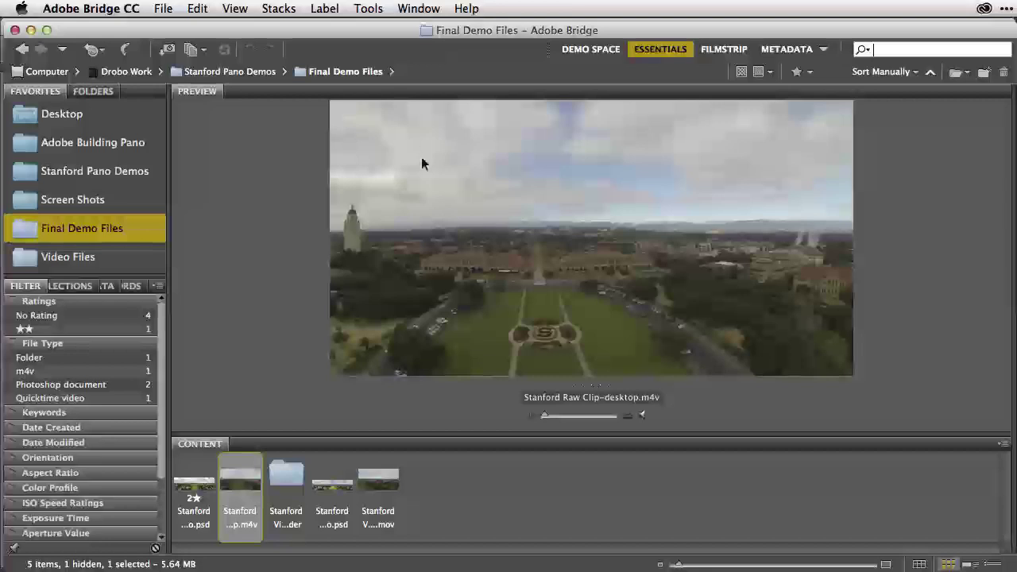
left_click(532, 414)
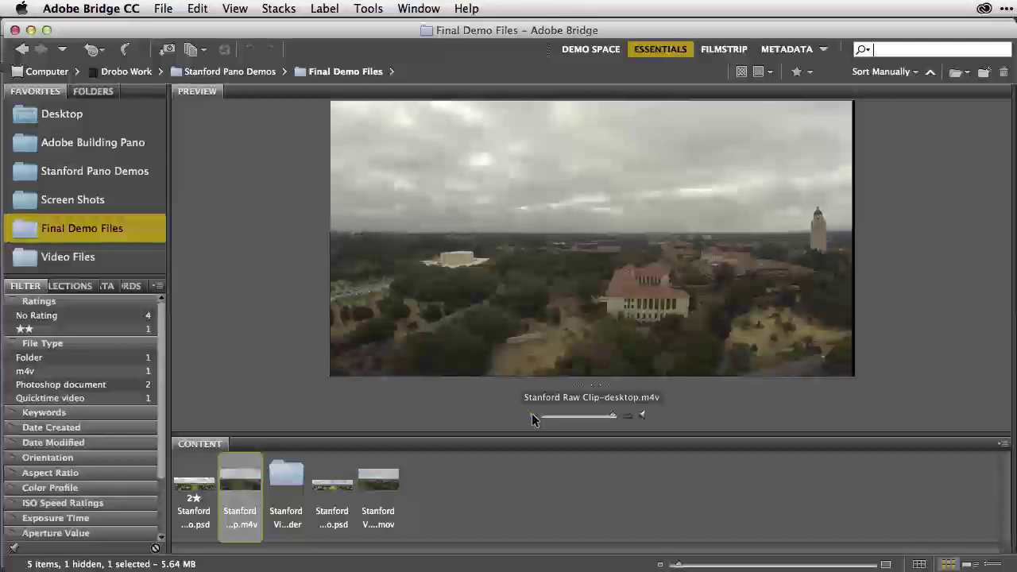
key("super+Tab")
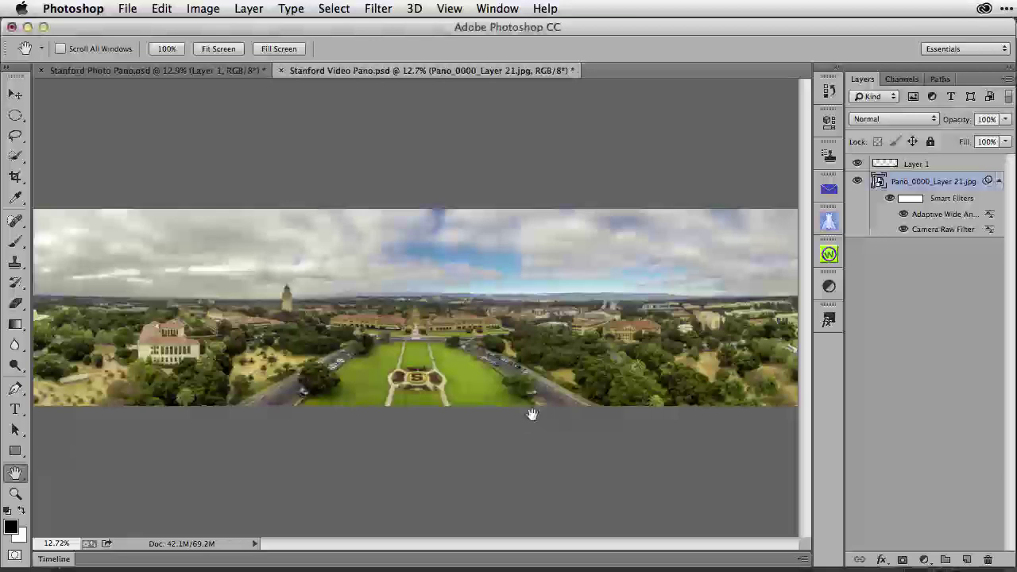
Import StanfordVideoPano.mov with File > Import > Video Frames to Layers.
left_click(127, 8)
mouse_move(278, 300)
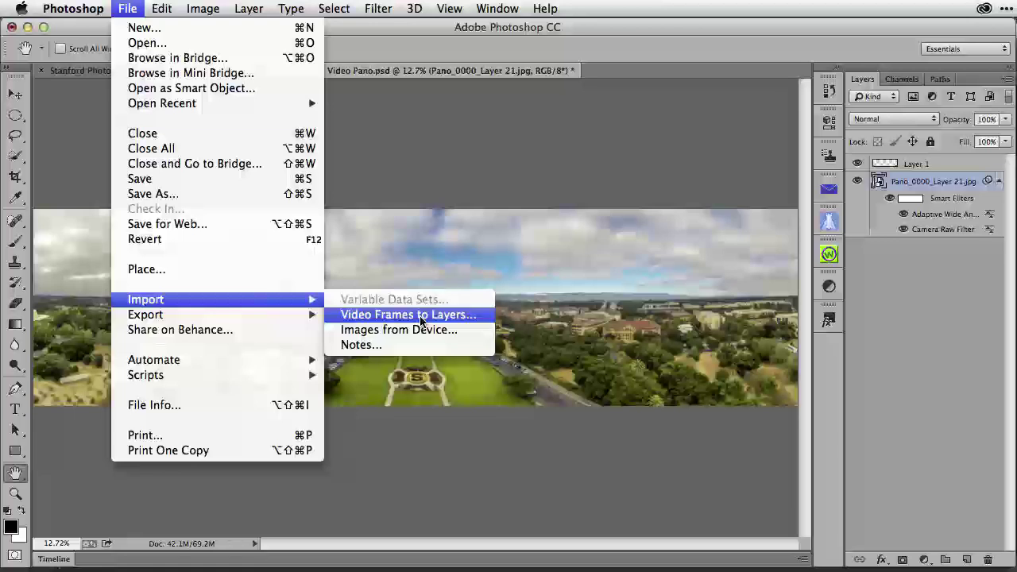
left_click(419, 315)
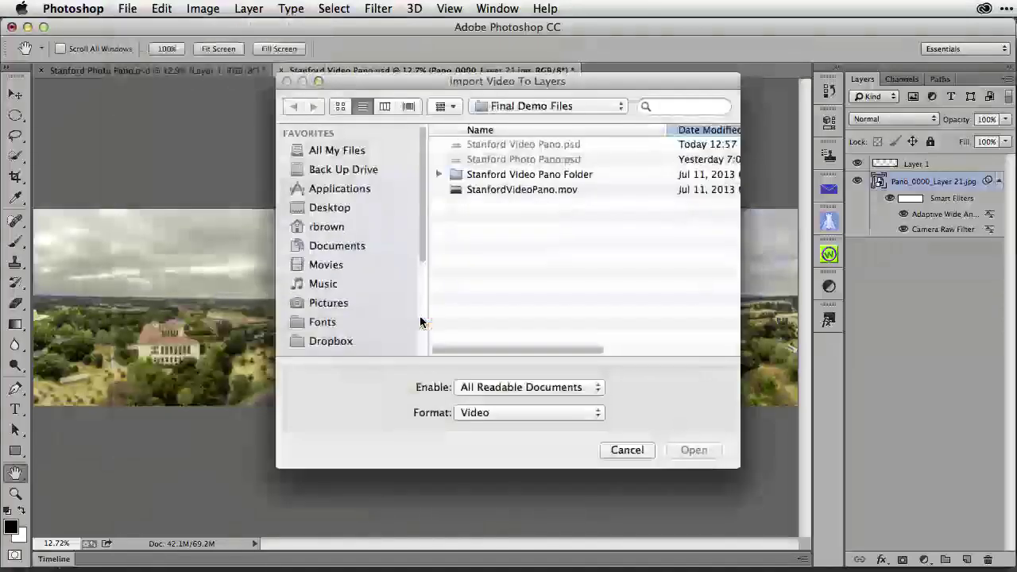
left_click(528, 192)
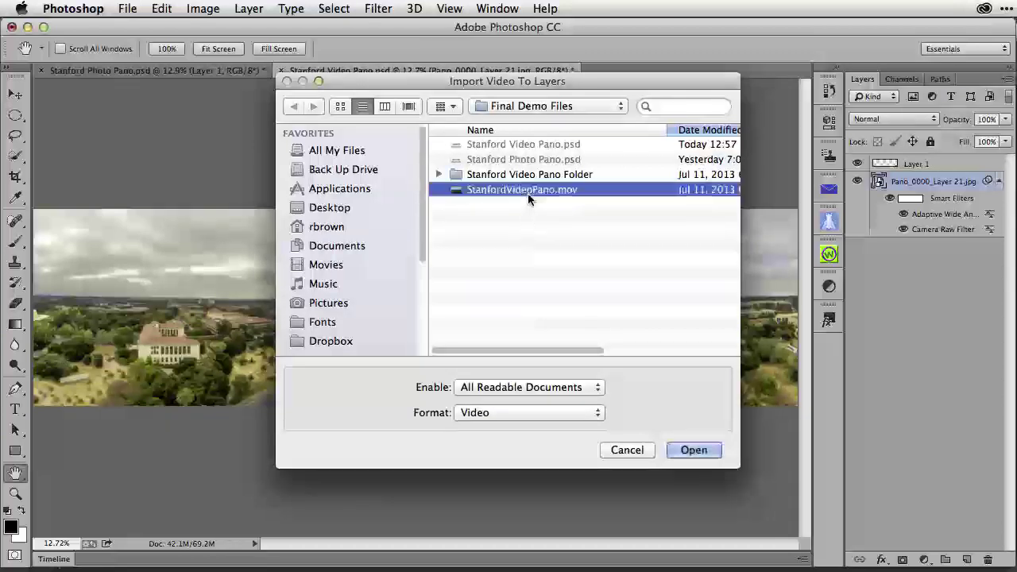
left_click(688, 450)
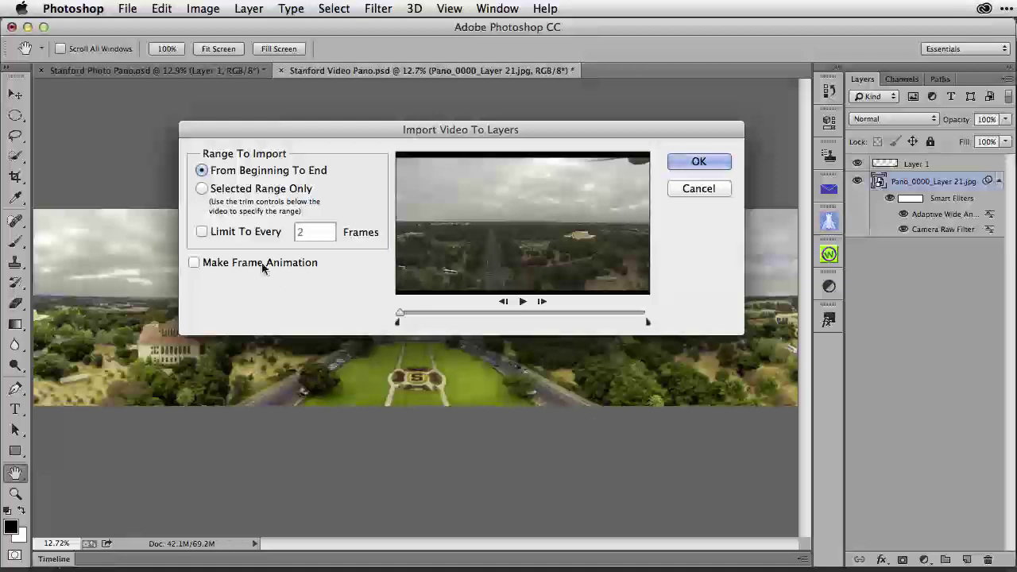
Enable Limit To Every and set it to 10 frames.
left_click(232, 237)
key("BackSpace")
type("10")
Import the clip's frames as layers, then delete Layer 23 and Layer 22.
left_click(700, 162)
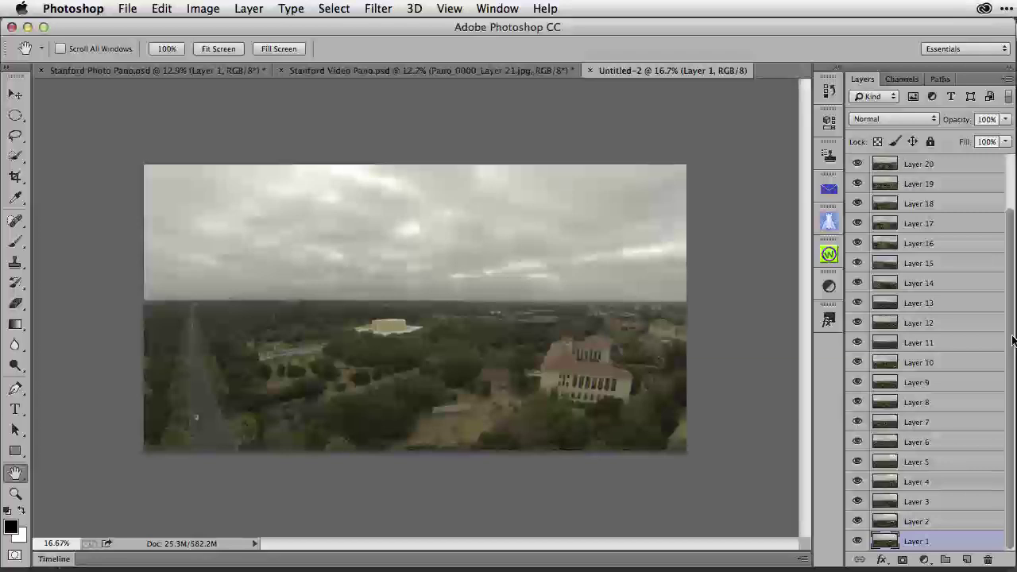
scroll(1013, 340, "up", 3)
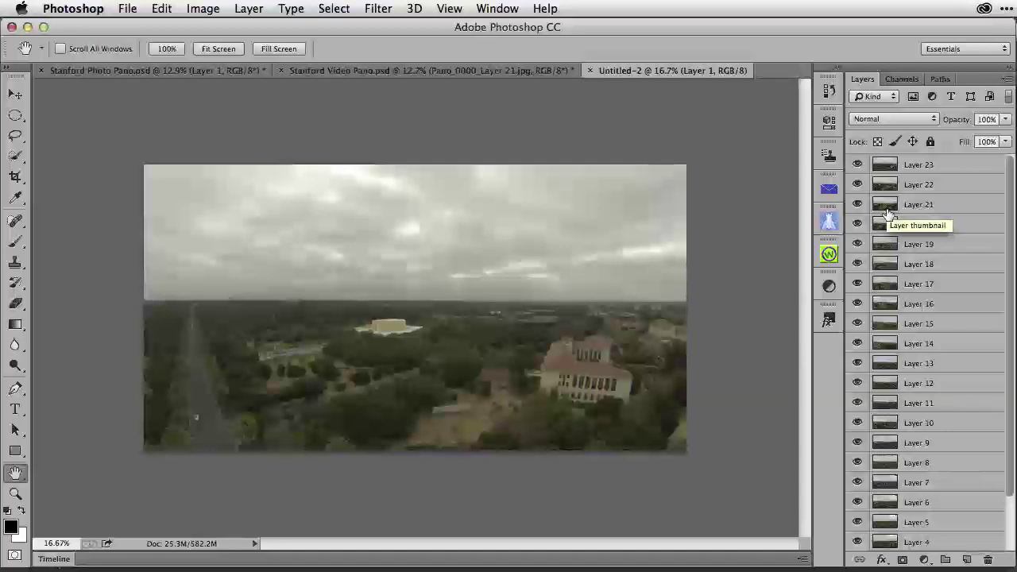
left_click(858, 164)
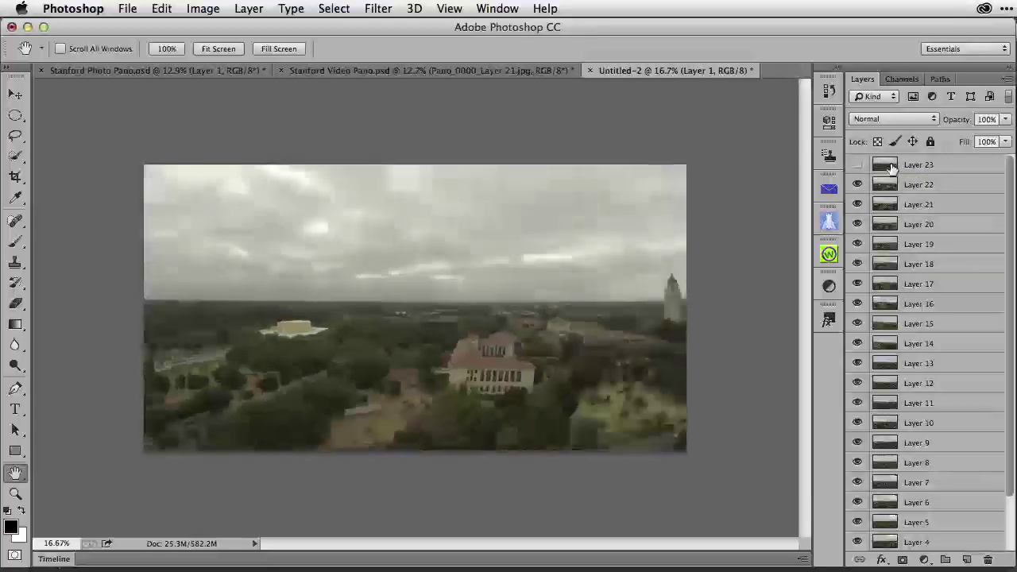
left_click(891, 166)
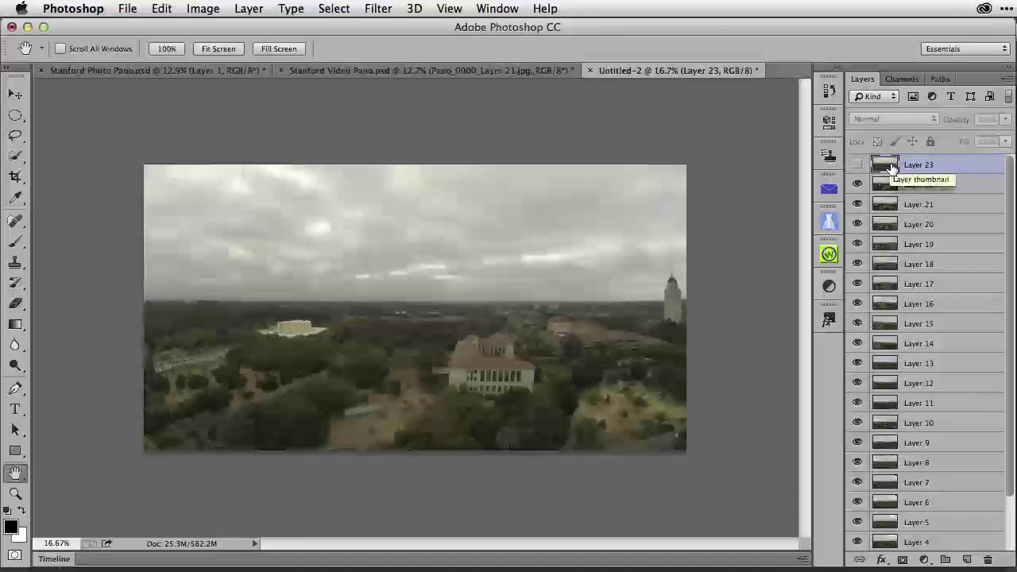
key("Delete")
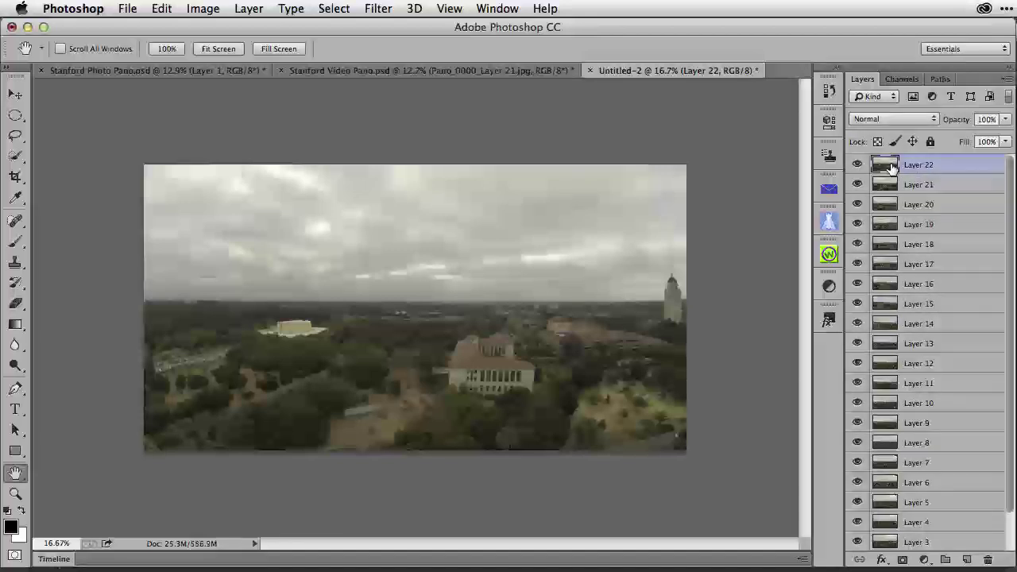
left_click(856, 164)
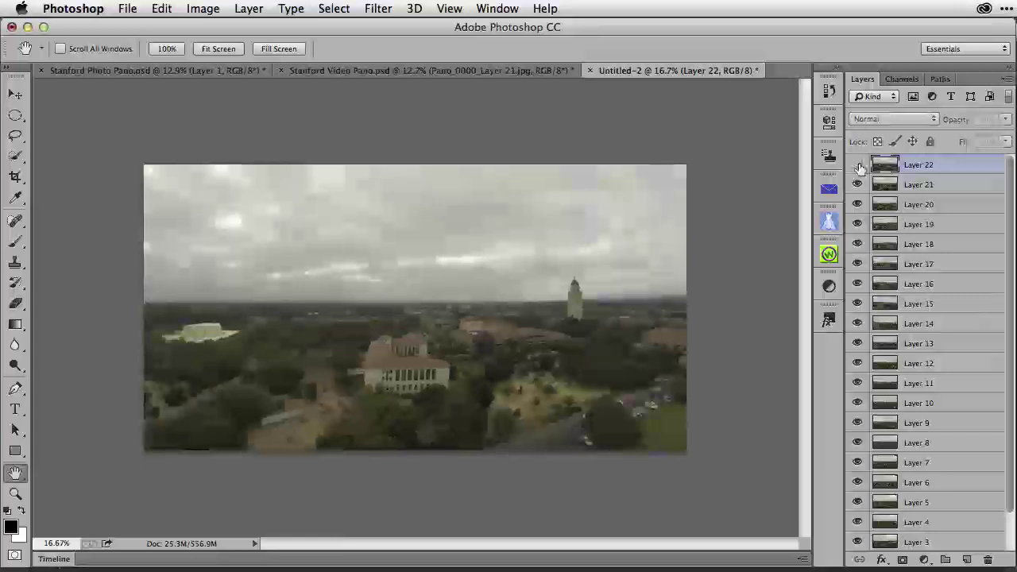
key("Delete")
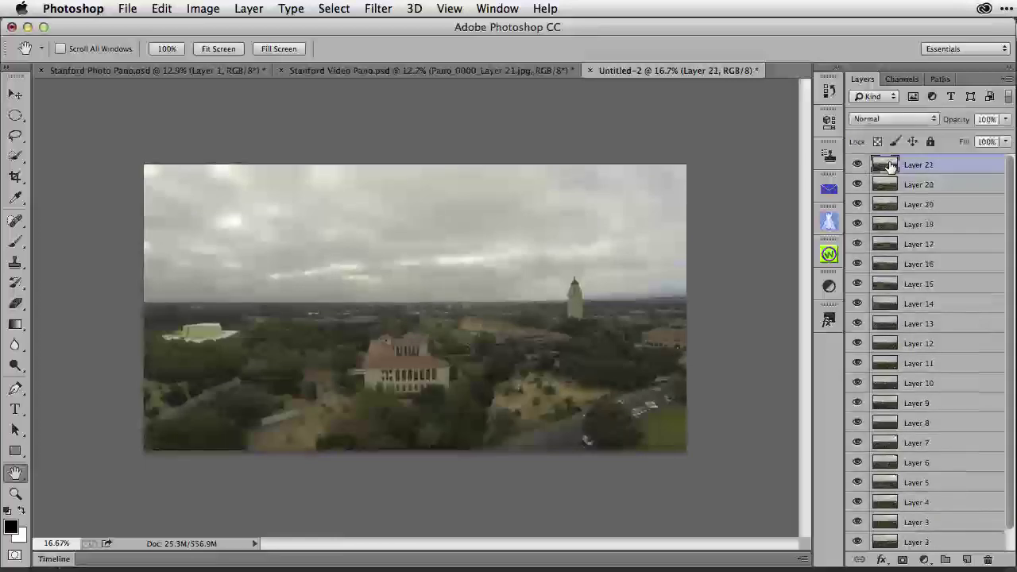
Hide Layers 21 down to 9 one by one to review each frame.
left_click(857, 165)
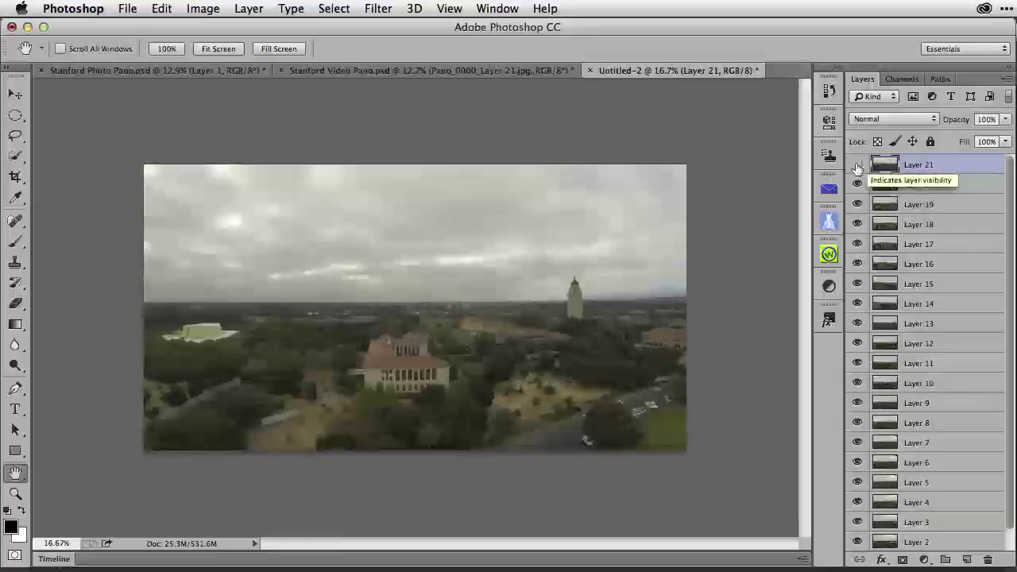
left_click(856, 184)
left_click(856, 204)
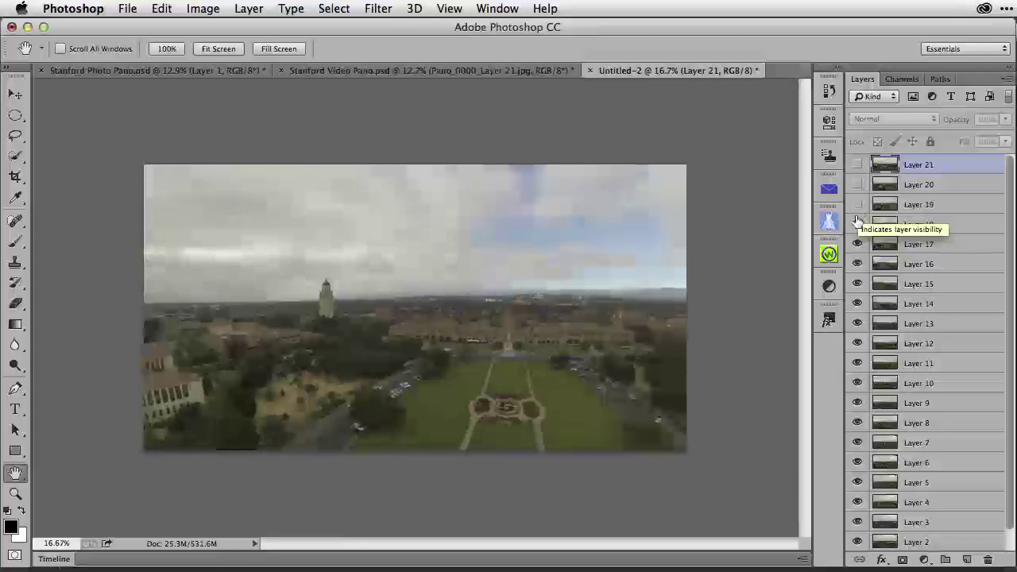
left_click(857, 224)
left_click(857, 244)
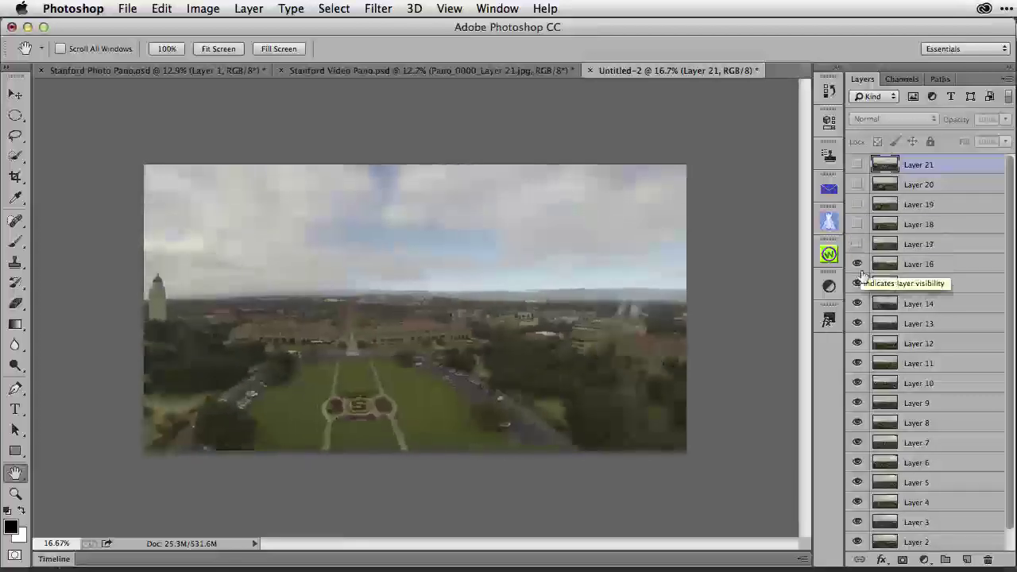
left_click(856, 264)
left_click(856, 283)
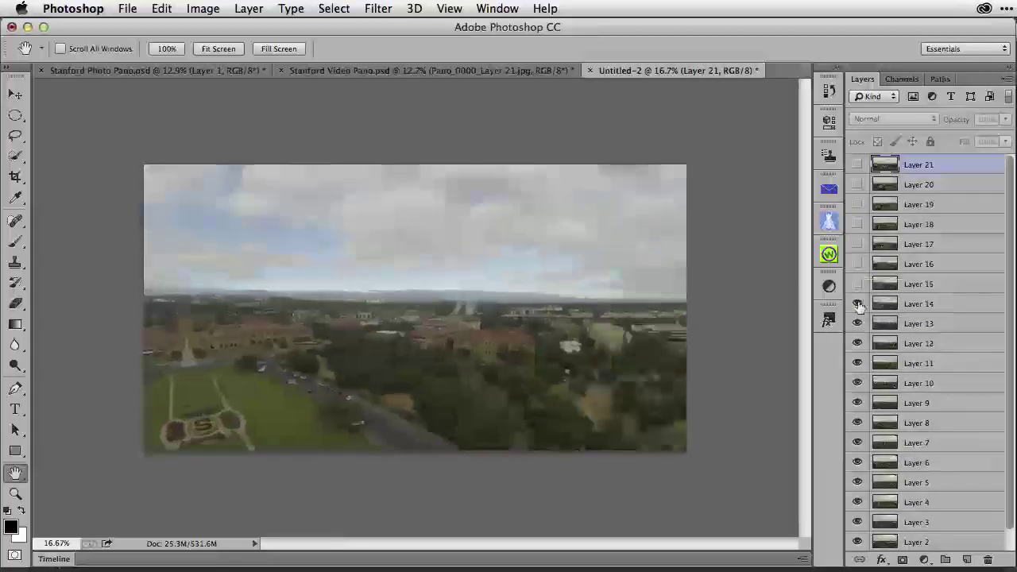
left_click(857, 304)
left_click(857, 323)
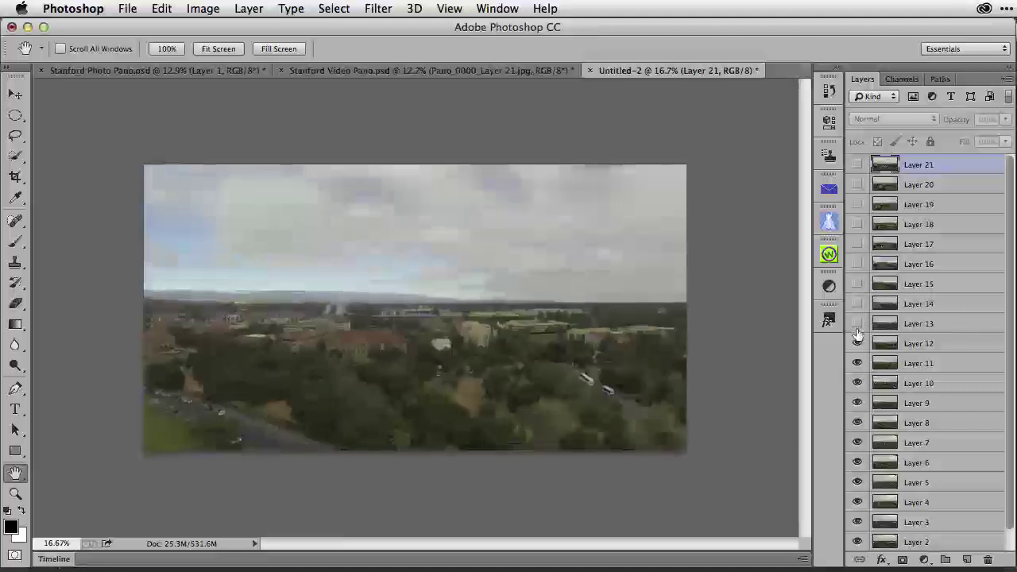
left_click(857, 344)
left_click(858, 364)
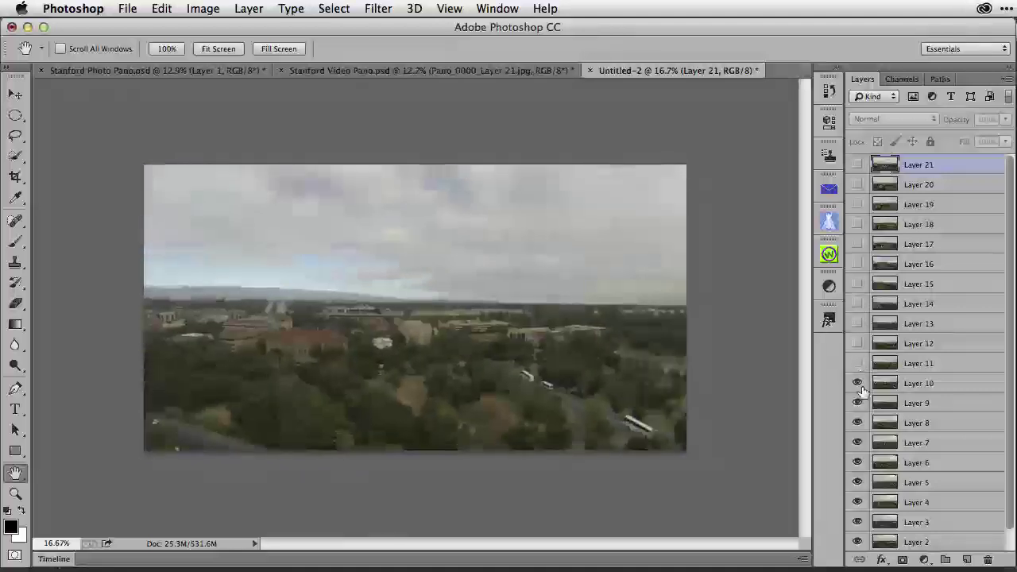
left_click(857, 383)
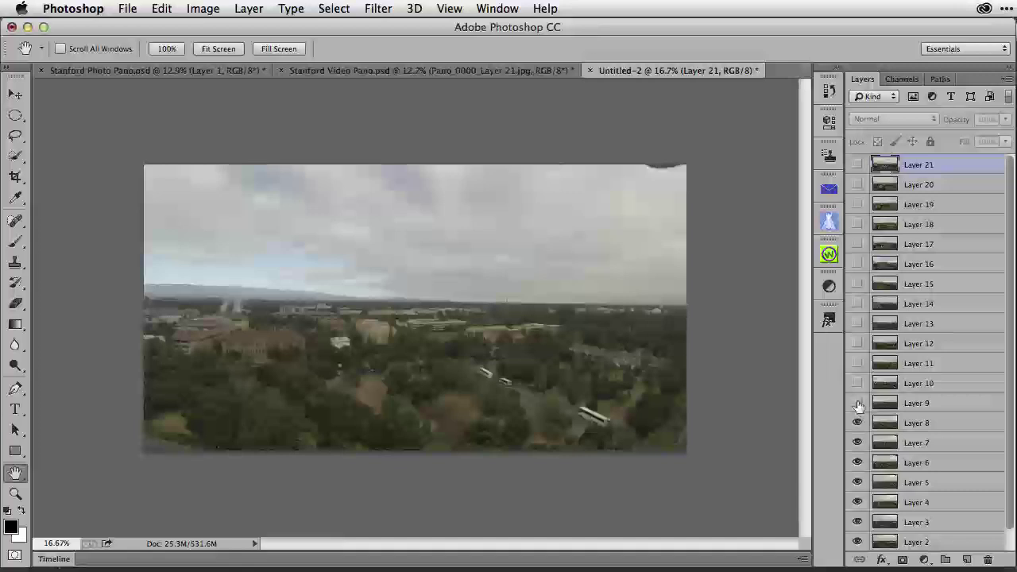
left_click(857, 403)
left_click(858, 403)
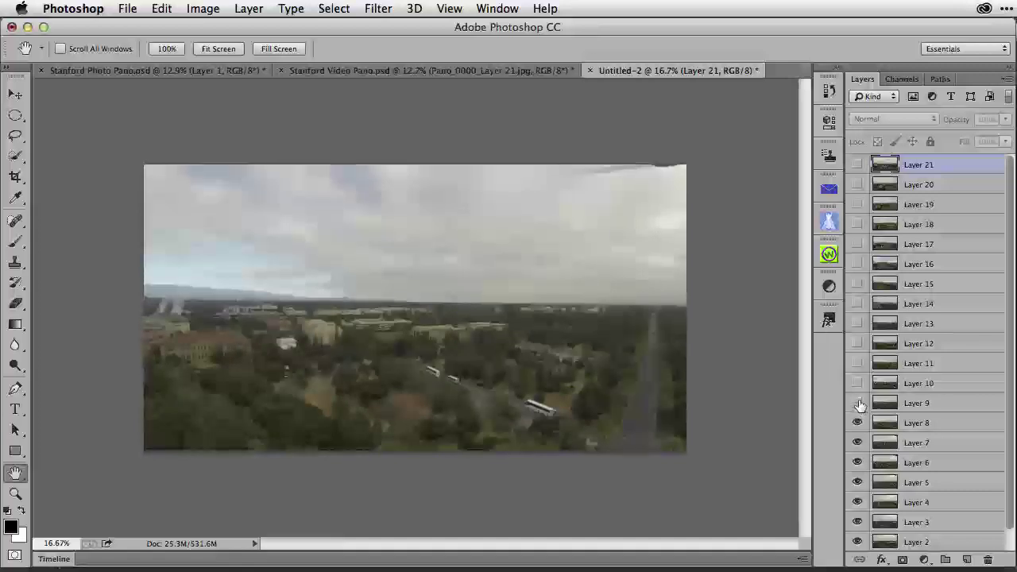
Select Layers 9 through 1.
left_click(880, 404)
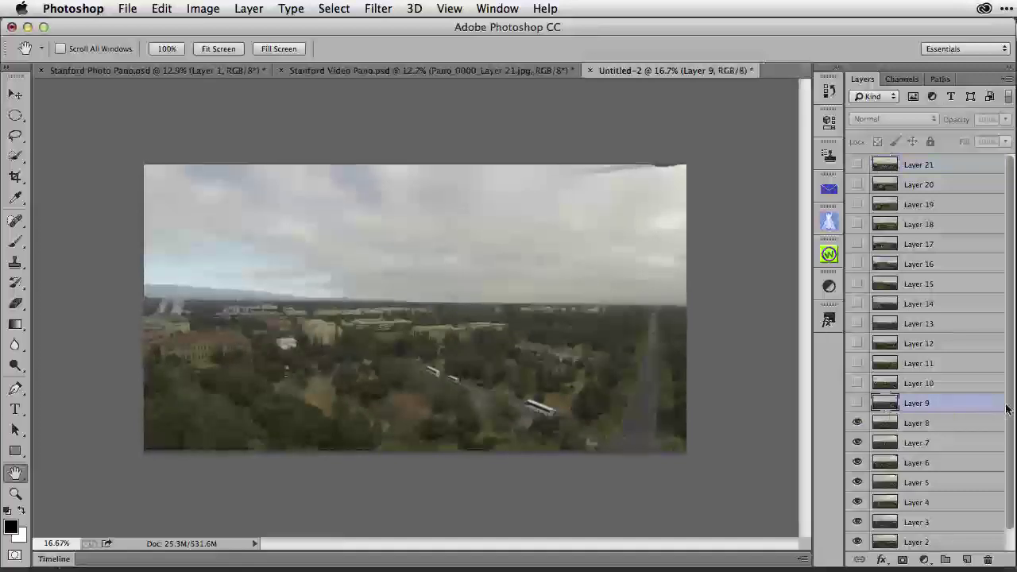
scroll(914, 334, "down", 1)
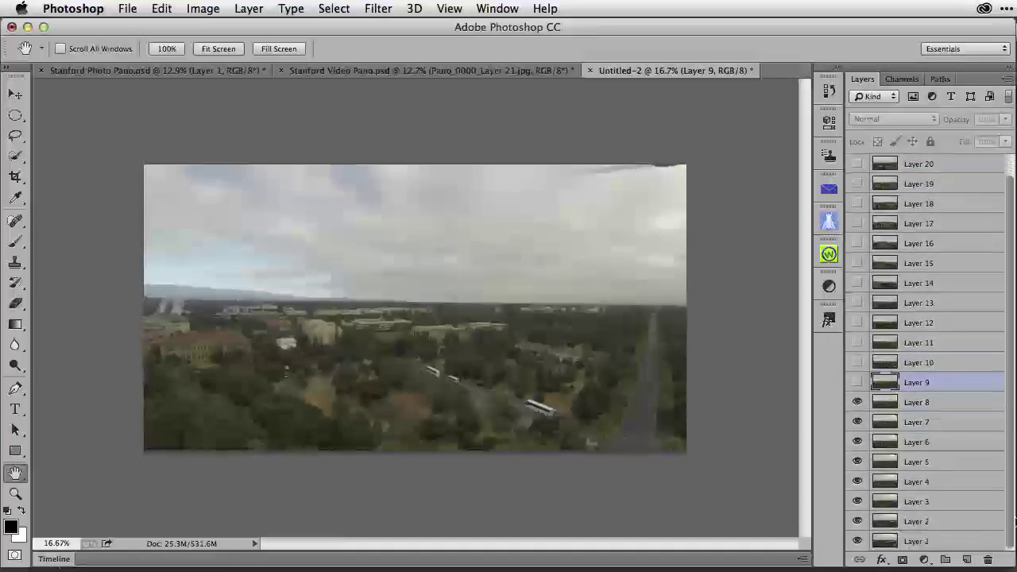
left_click(889, 542, "shift")
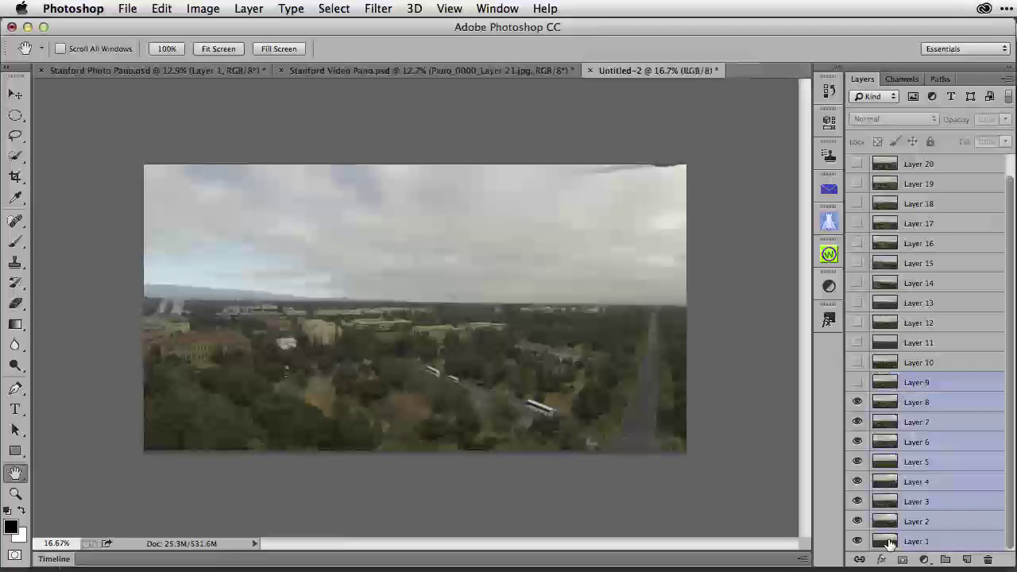
Delete Layers 1–9, make Layers 10–21 visible again, and select all of them.
key("Delete")
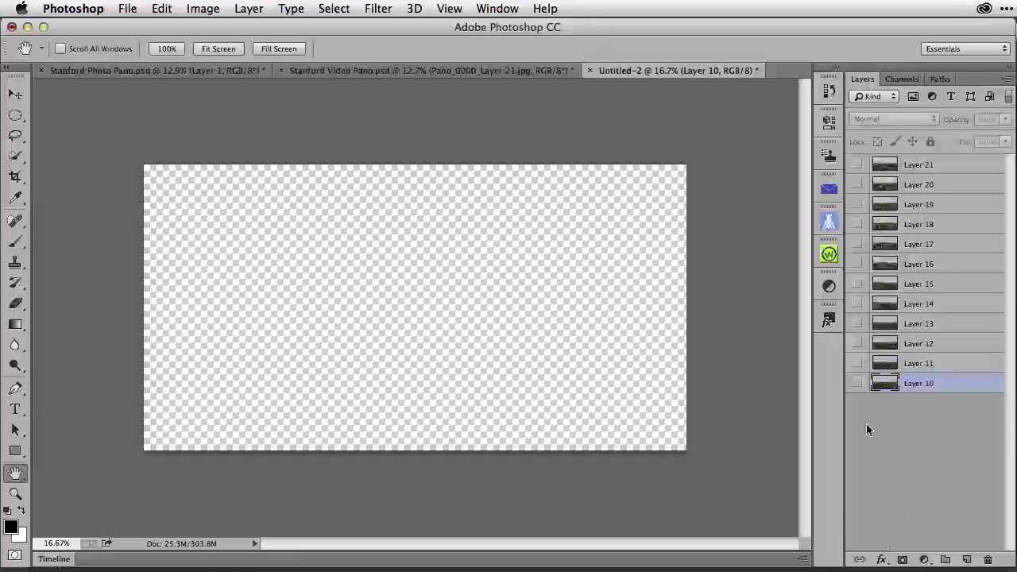
left_click(858, 381)
left_click(857, 364)
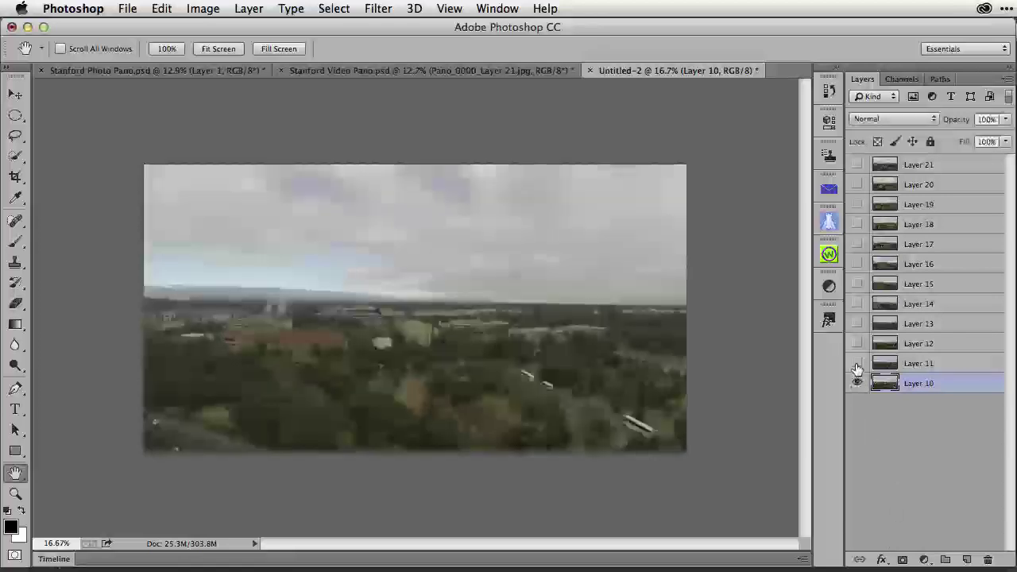
left_click(858, 343)
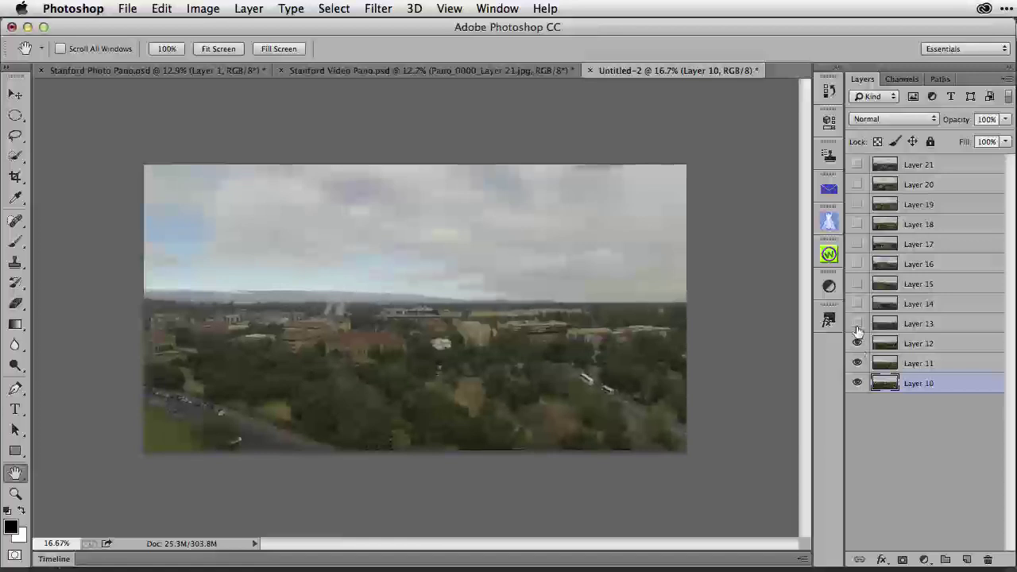
left_click(858, 323)
left_click(858, 304)
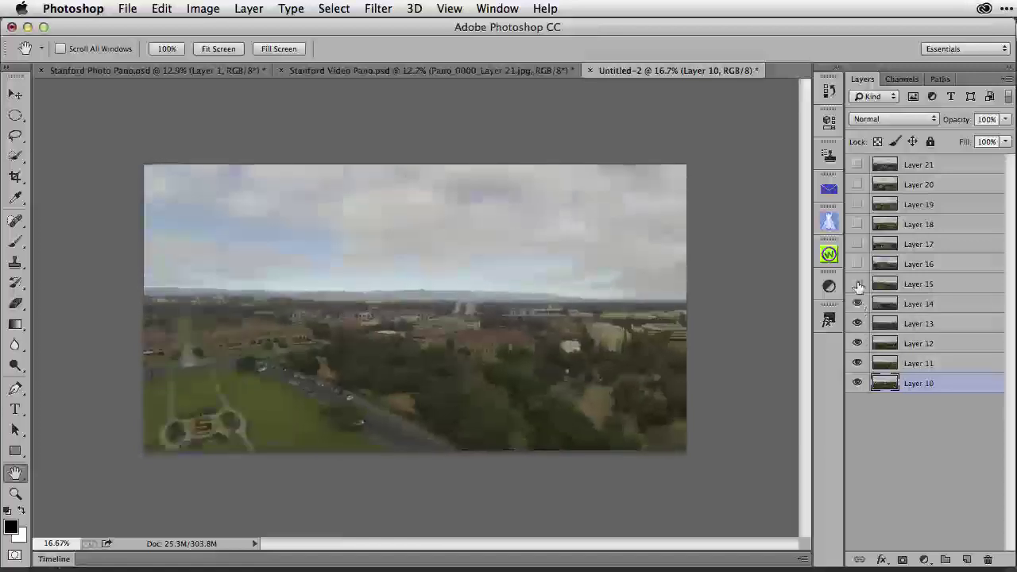
left_click_drag(860, 285, 858, 169)
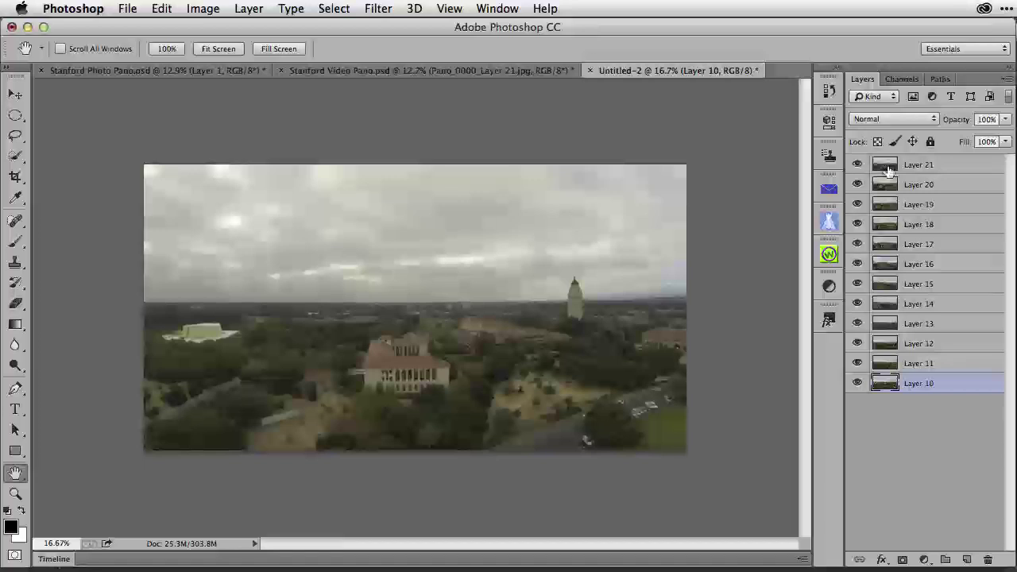
left_click(889, 170, "shift")
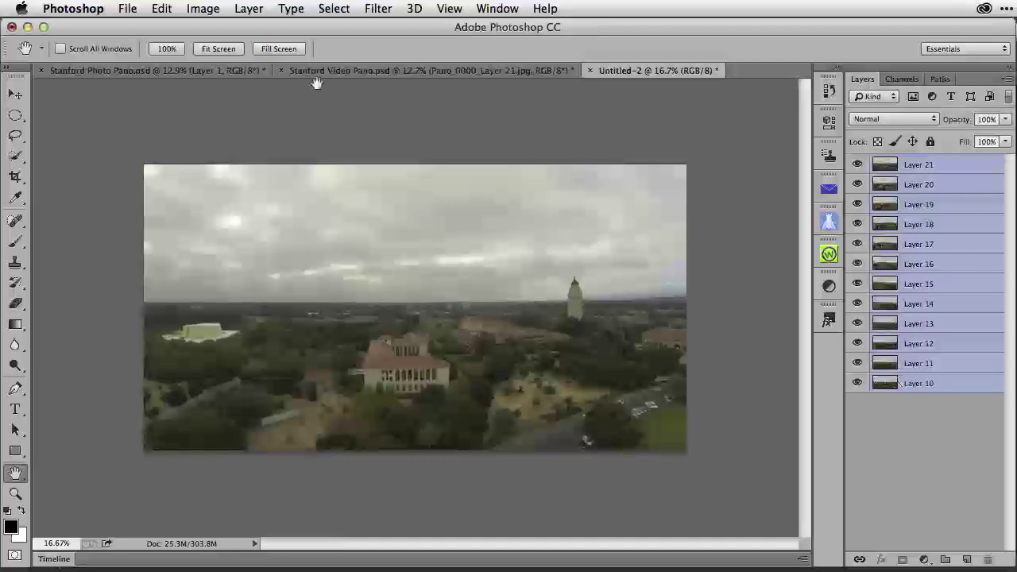
Set up File > Scripts > Export Layers to Files as JPEG, quality 12, prefix Pano.
left_click(127, 8)
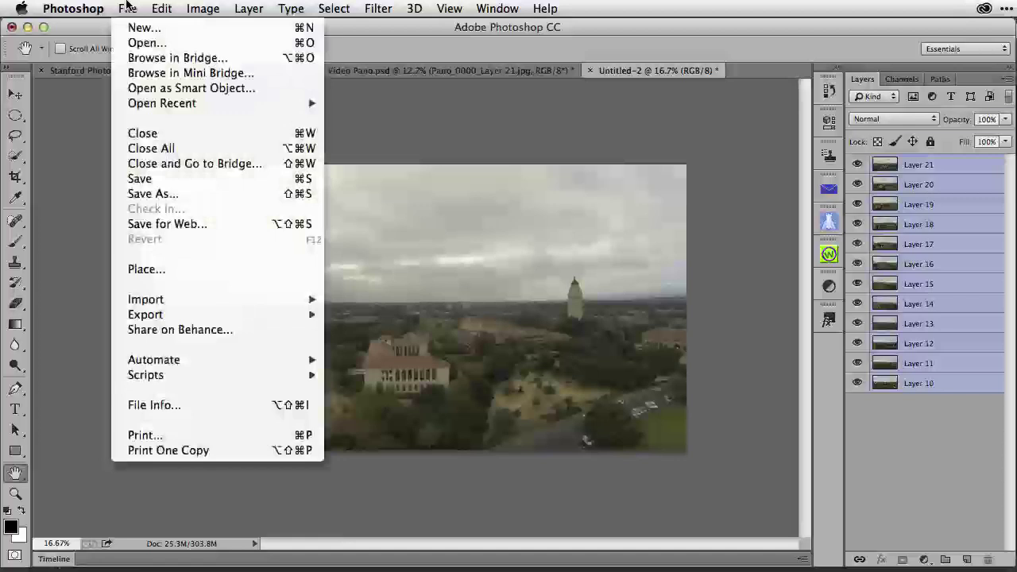
mouse_move(189, 383)
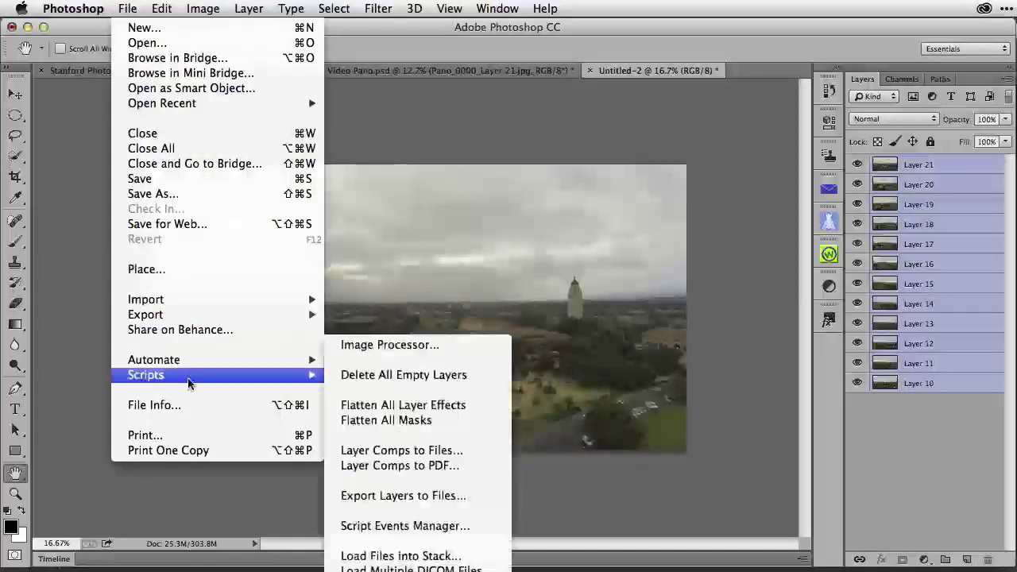
left_click(470, 496)
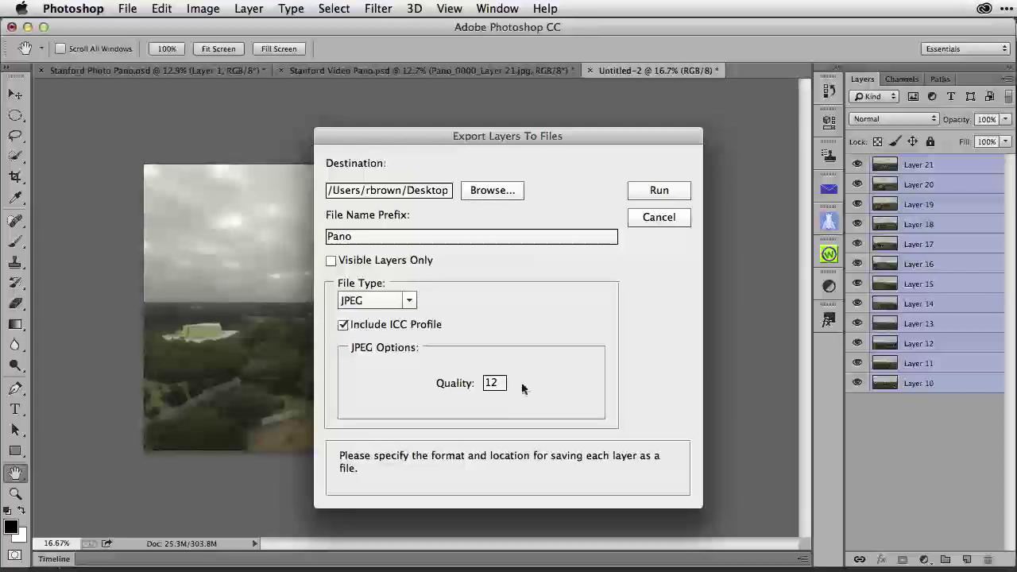
Run the JPEG export of Layers 10–21, dismiss the success message, and close Untitled-2.
left_click(657, 190)
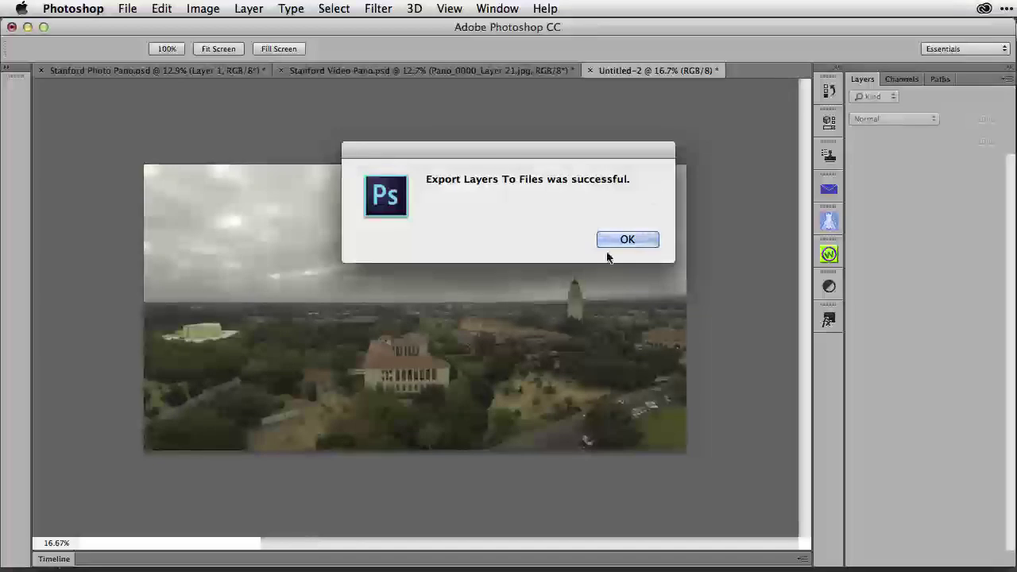
left_click(627, 240)
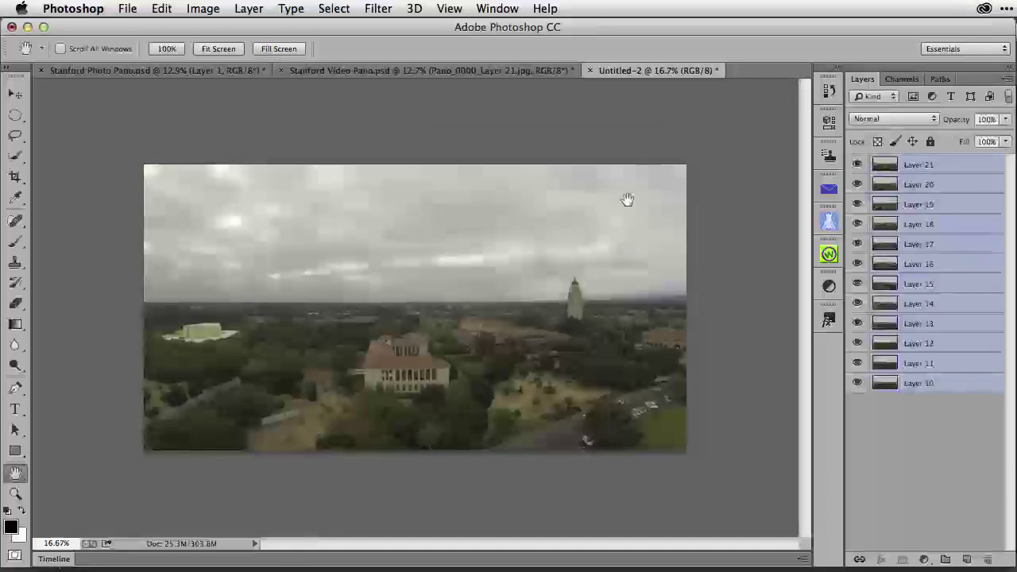
left_click(591, 71)
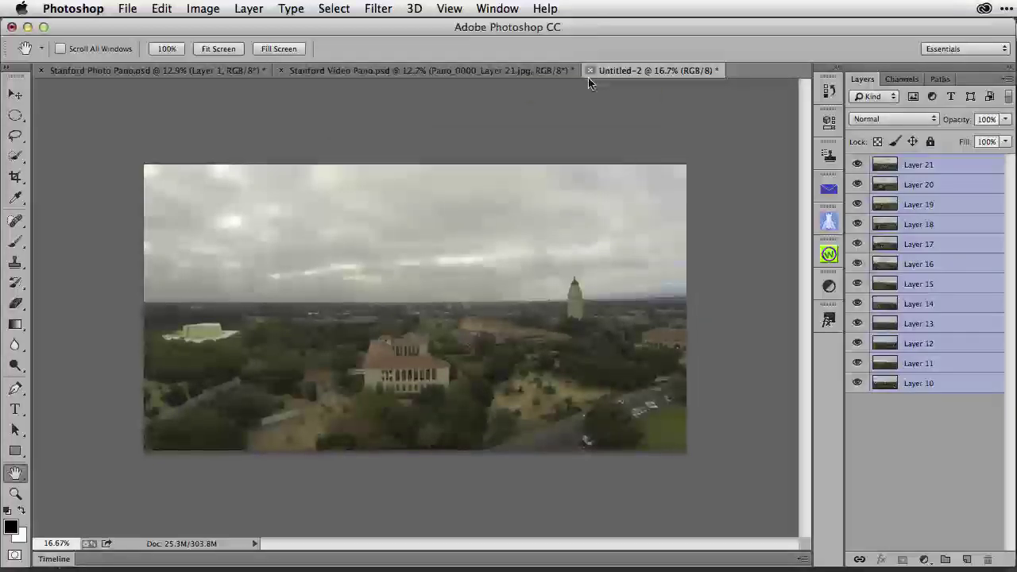
Close Untitled-2 without saving and preview the first exported Pano frames in Bridge.
left_click(475, 237)
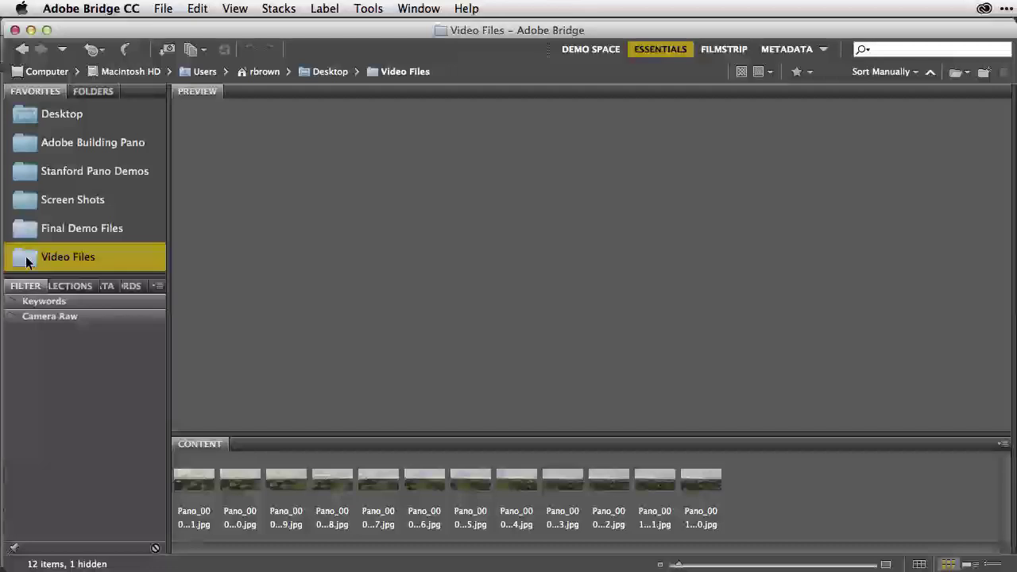
left_click(192, 479)
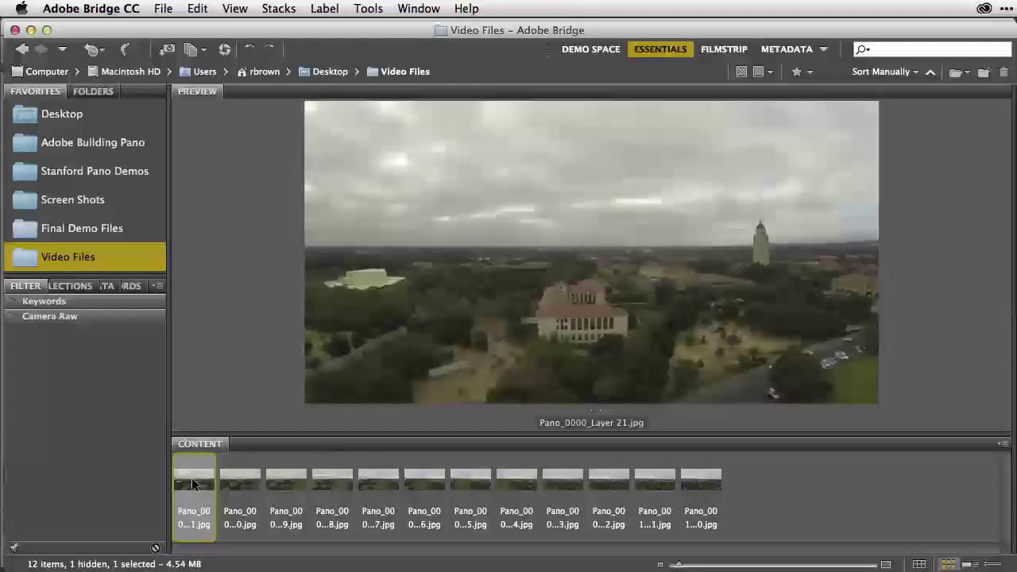
key("Right")
key("Right")
key("Right")
key("Right")
key("Right")
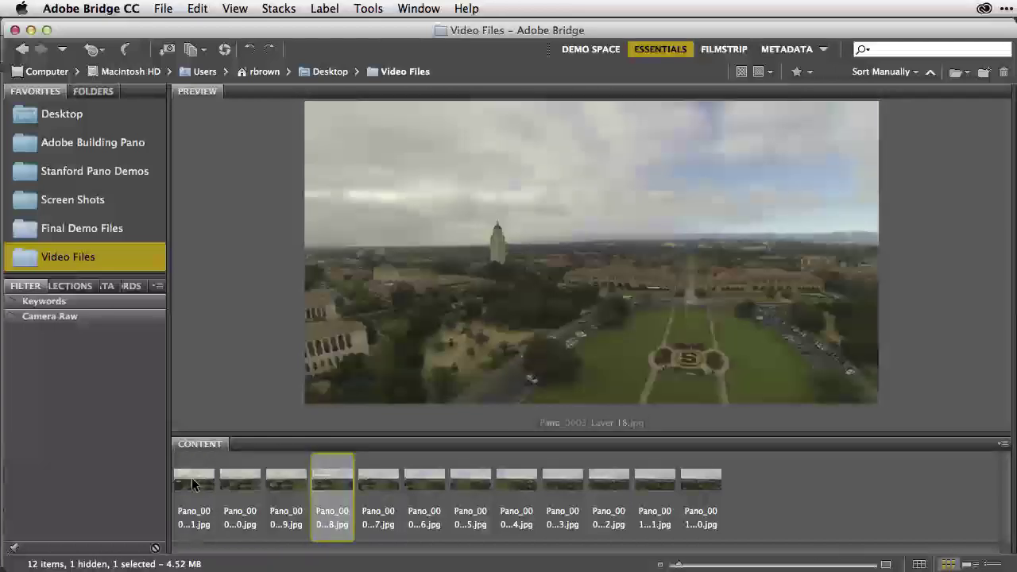
key("Right")
key("Right")
key("Right")
key("Right")
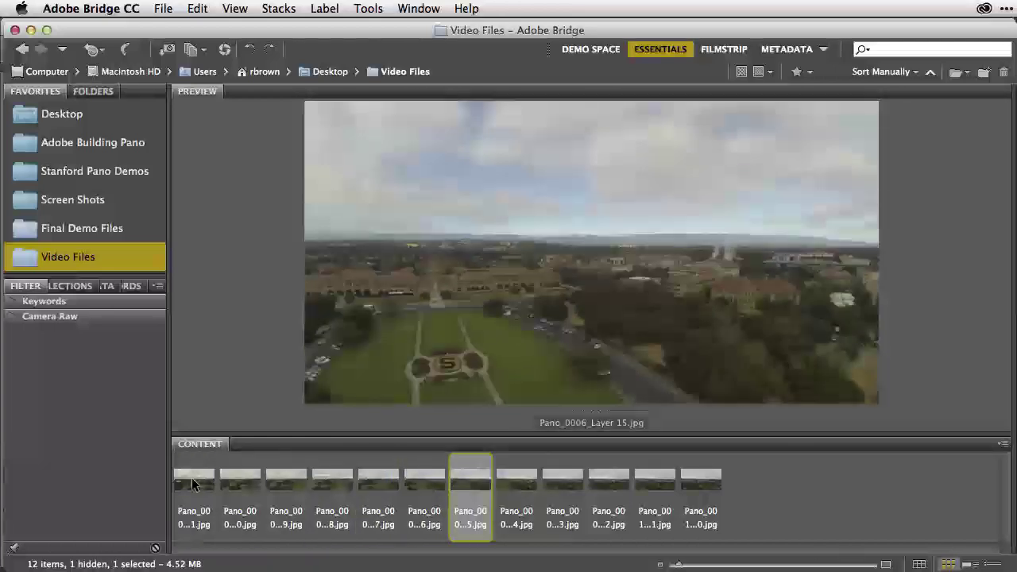
key("Right")
key("Right")
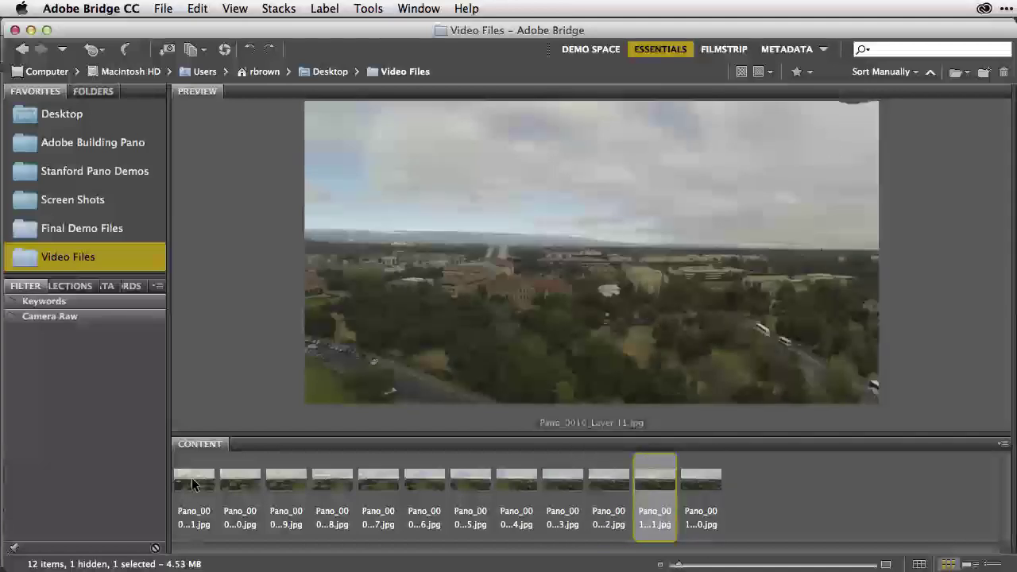
Step back through the earliest frame previews and select all twelve Pano frames.
key("Left")
key("Left")
key("Left")
key("Left")
key("Left")
key("Left")
key("Left")
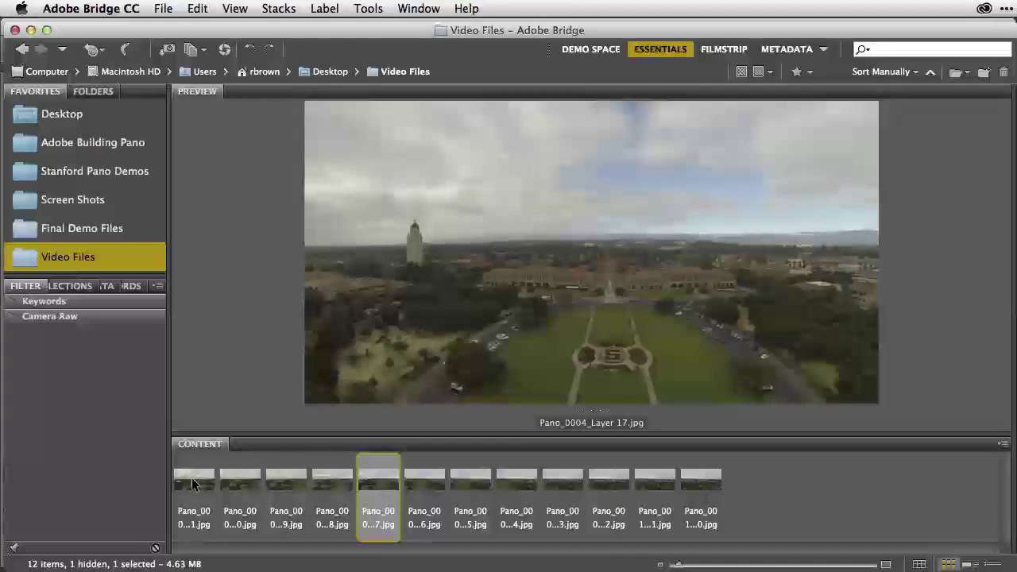
key("Left")
key("Left")
key("Left")
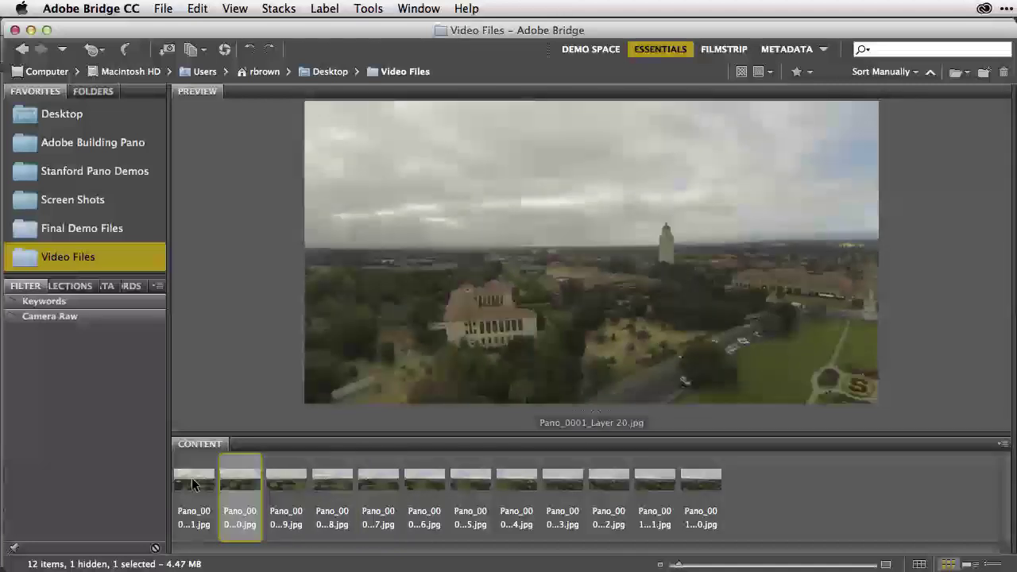
key("Left")
key("Right")
key("Right")
key("Right")
key("Right")
key("Right")
key("Right")
key("Right")
key("Right")
key("Right")
key("Right")
key("Right")
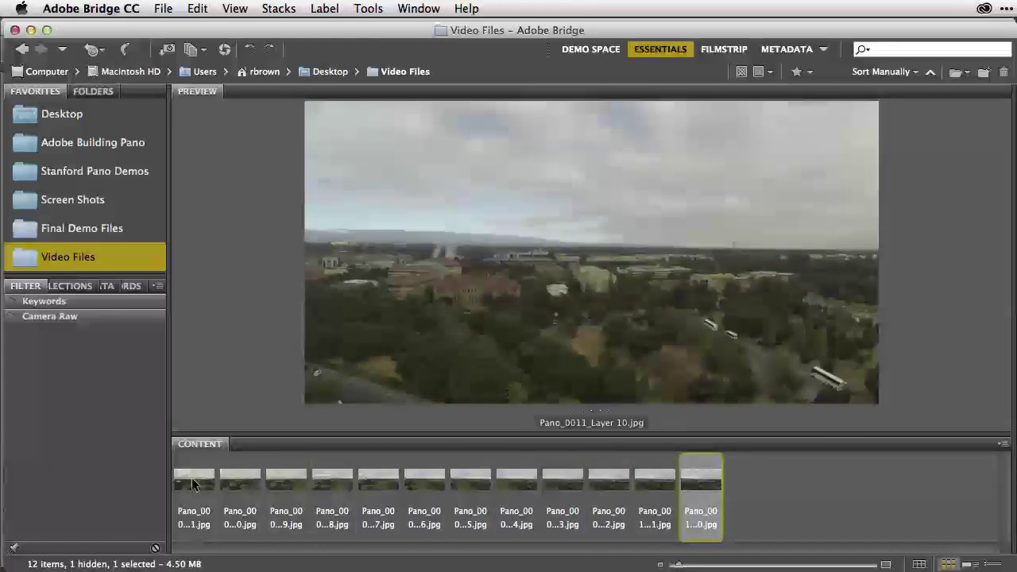
left_click(193, 479, "shift")
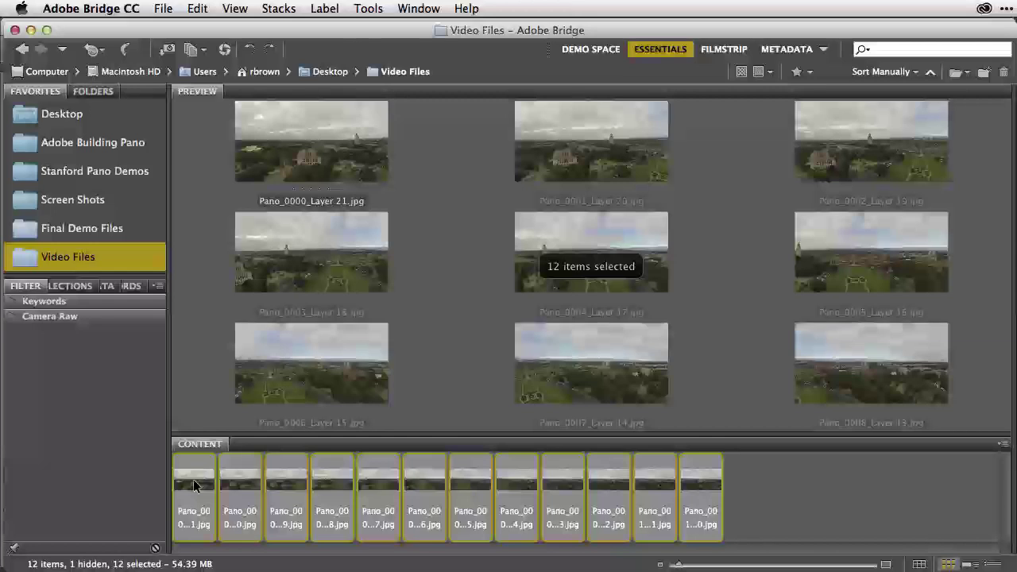
Open the twelve frames in Camera Raw, select them all, and apply GoPro Hero 3 Video Preset 3.
key("super+r")
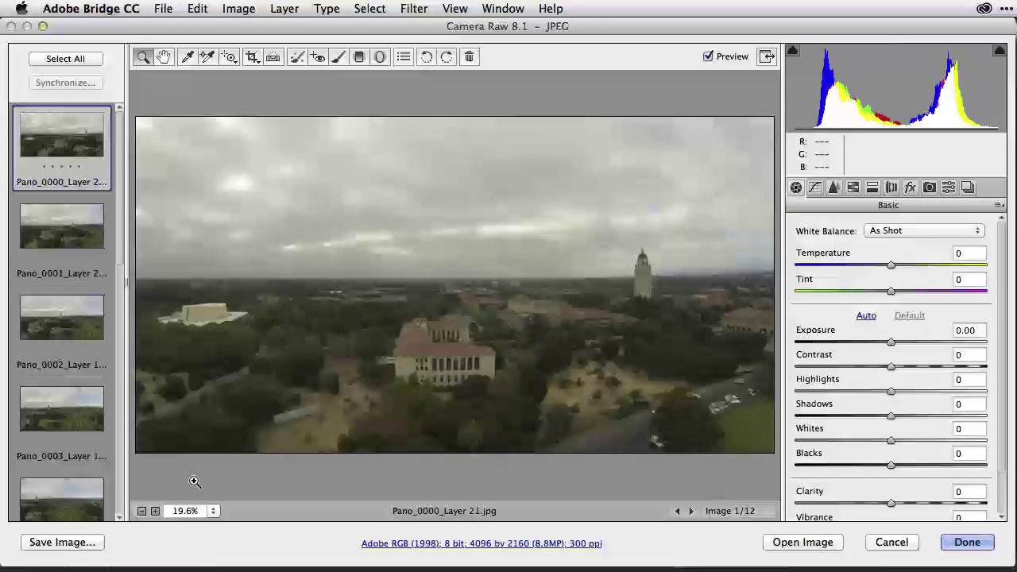
left_click(74, 57)
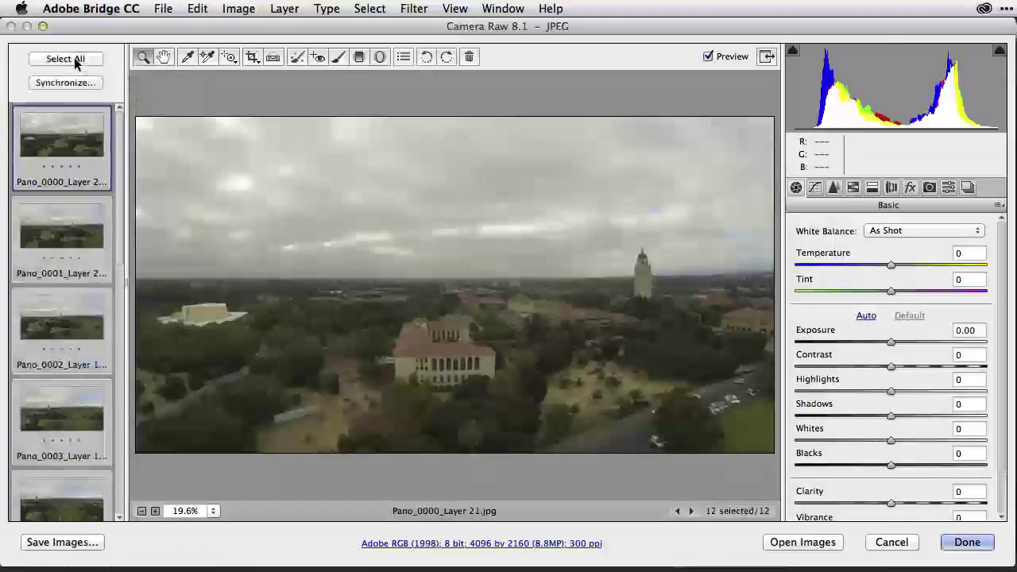
left_click(947, 188)
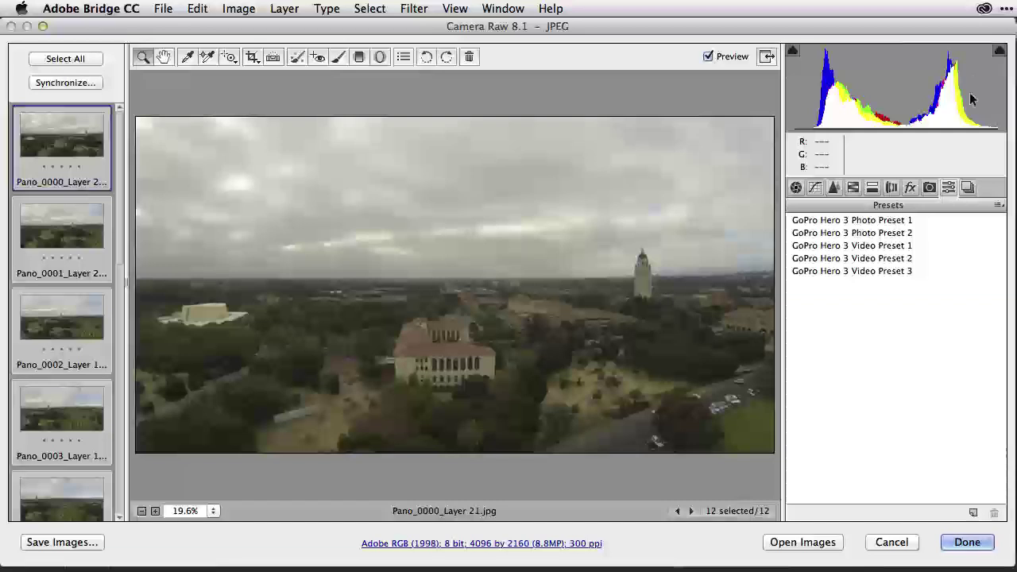
left_click(871, 271)
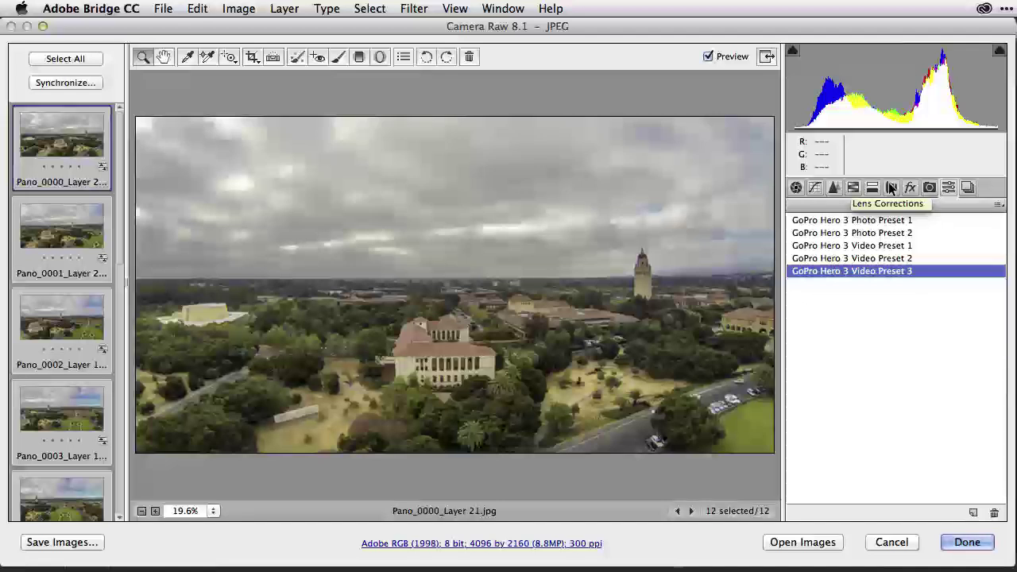
Enable lens profile corrections with Make GoPro and Model Hero3-Black Edition.
left_click(891, 186)
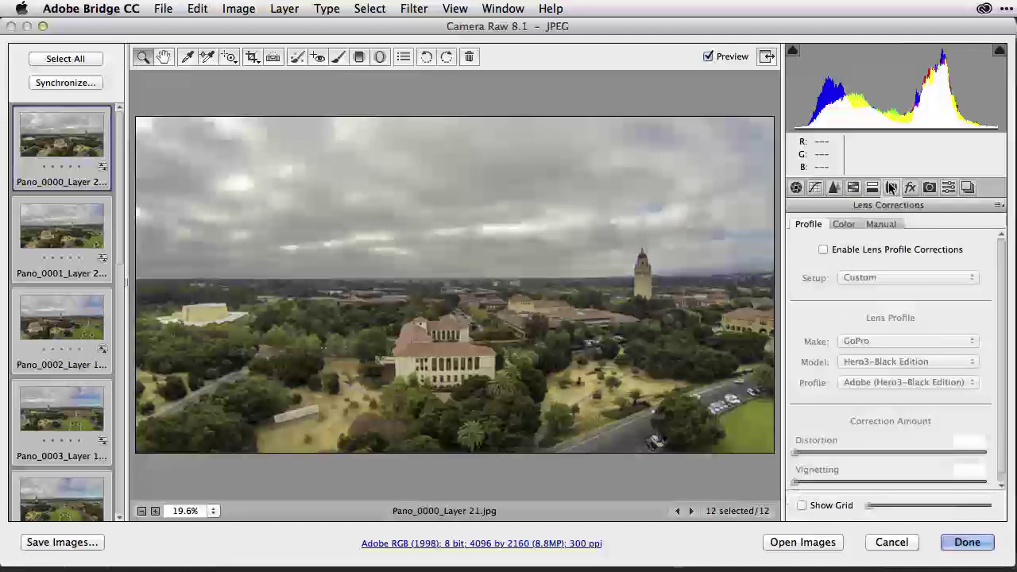
left_click(824, 250)
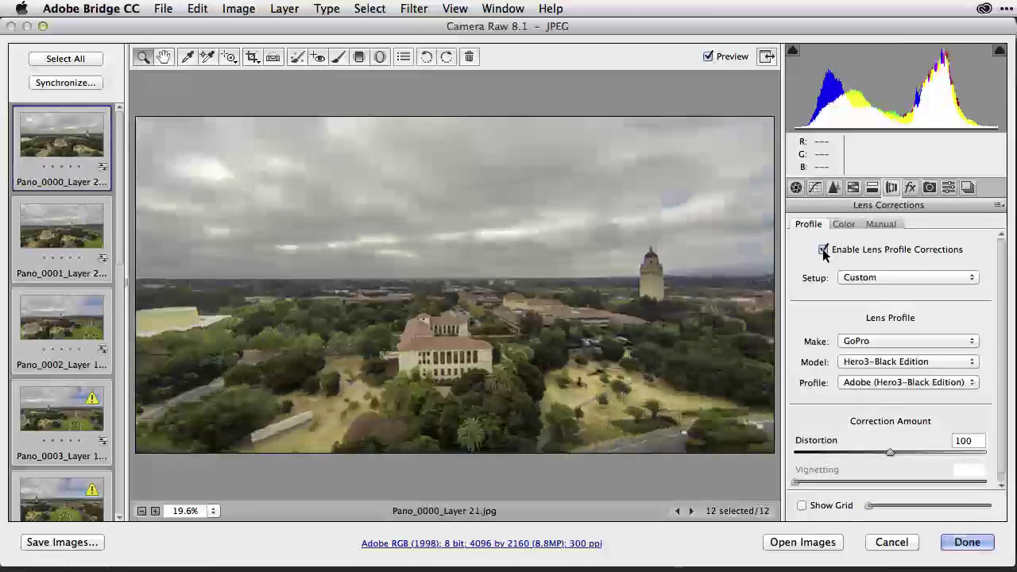
left_click(908, 340)
left_click(910, 342)
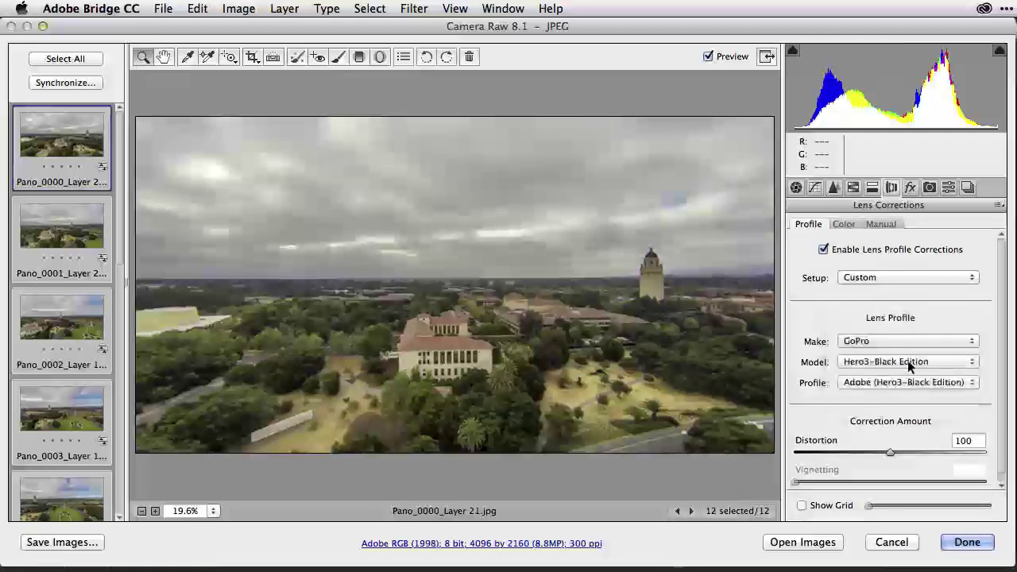
left_click(911, 362)
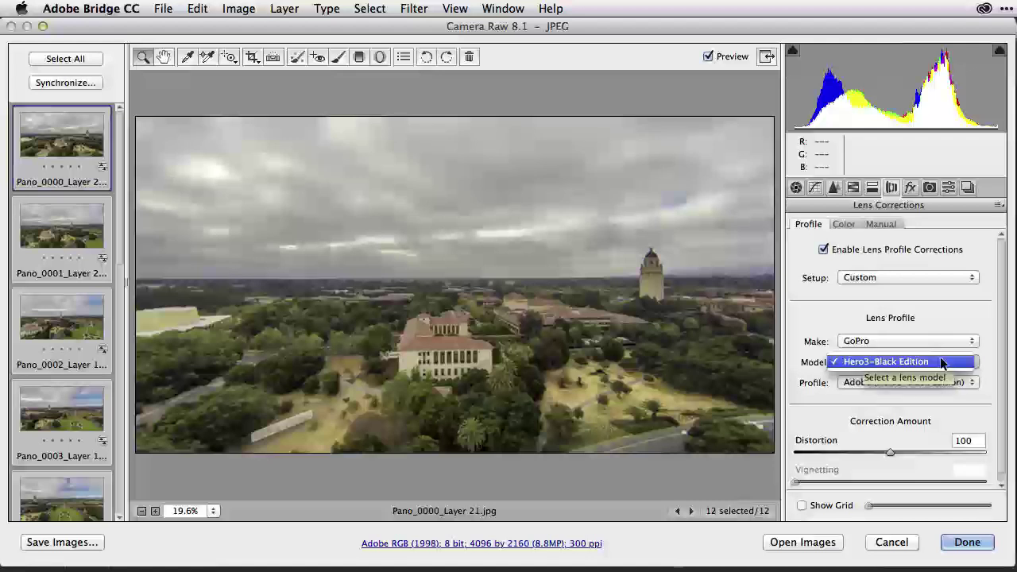
left_click(941, 359)
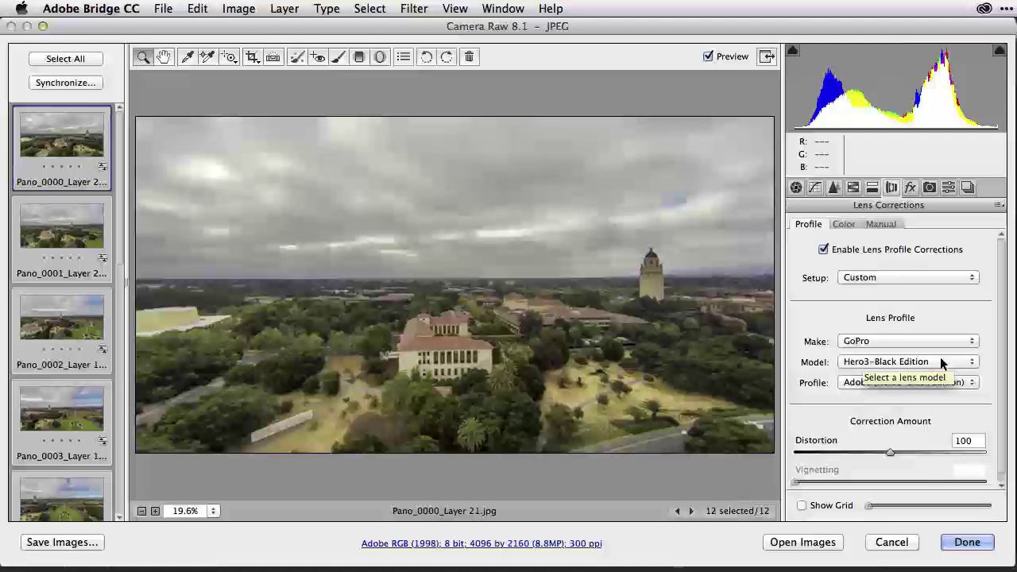
Accept the Camera Raw edits and load the twelve frames as layers in one Photoshop document.
left_click(983, 546)
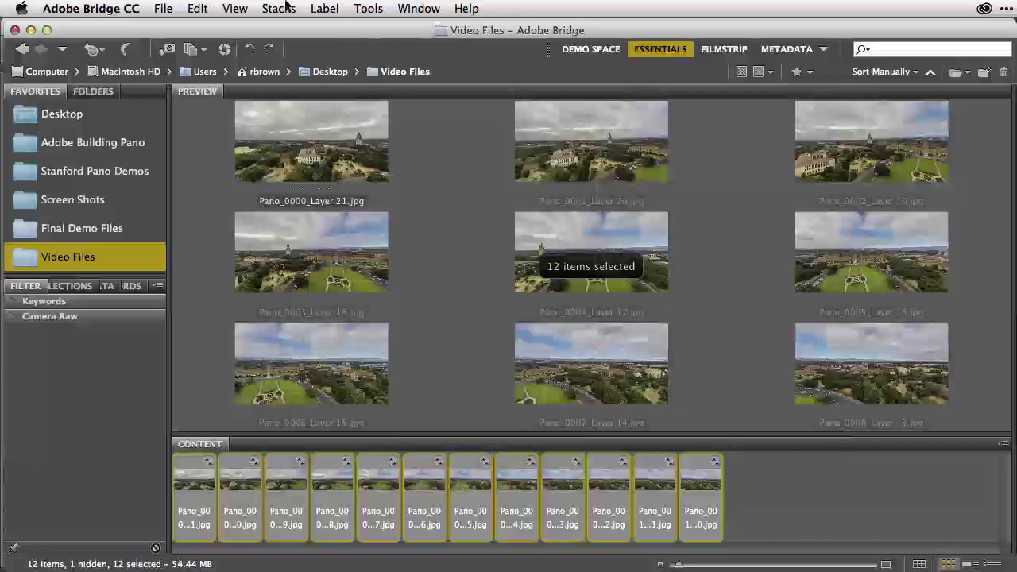
left_click(354, 7)
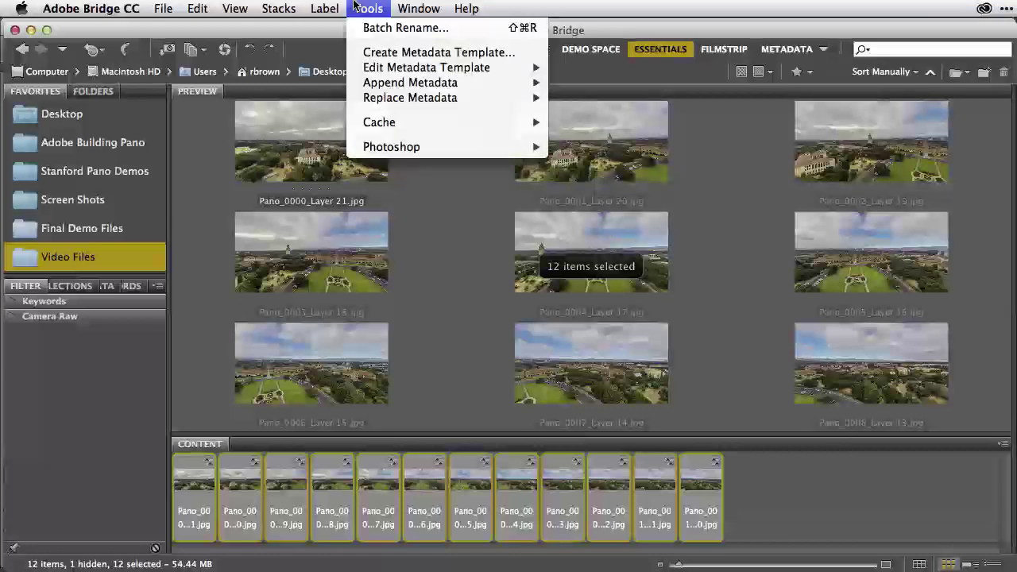
mouse_move(391, 148)
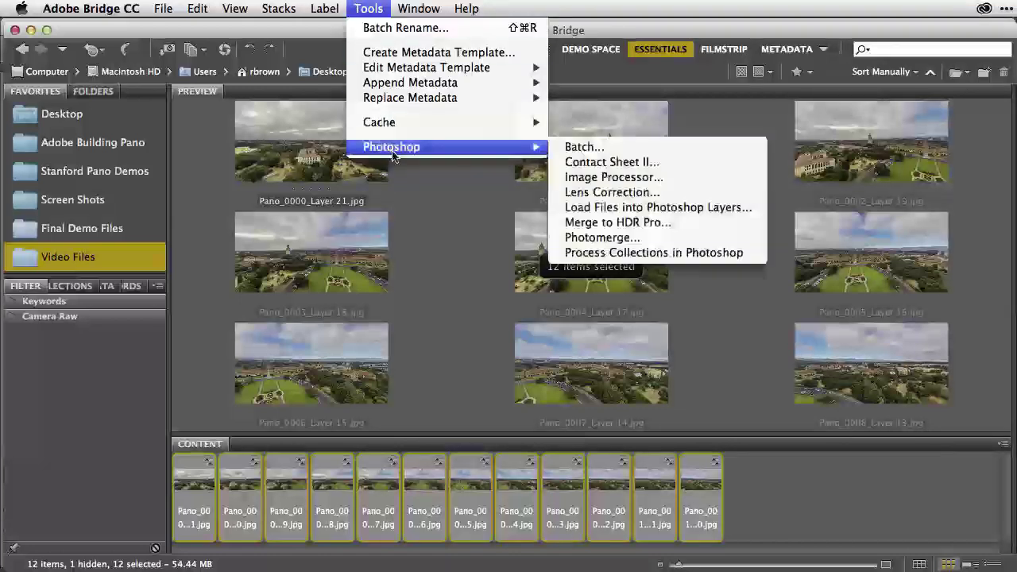
left_click(621, 208)
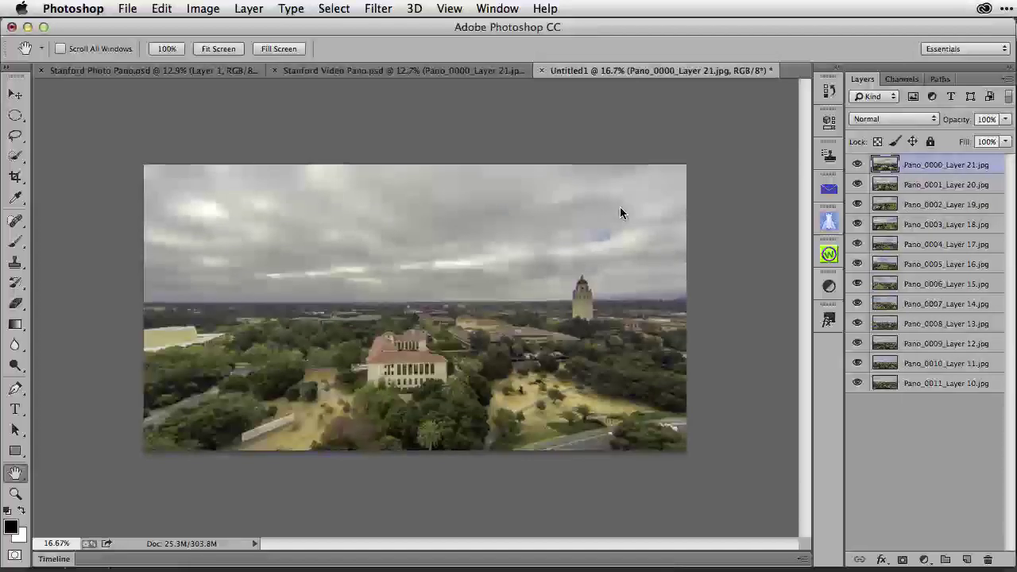
Select all twelve frame layers and auto-align them with the Spherical projection.
left_click(885, 387, "shift")
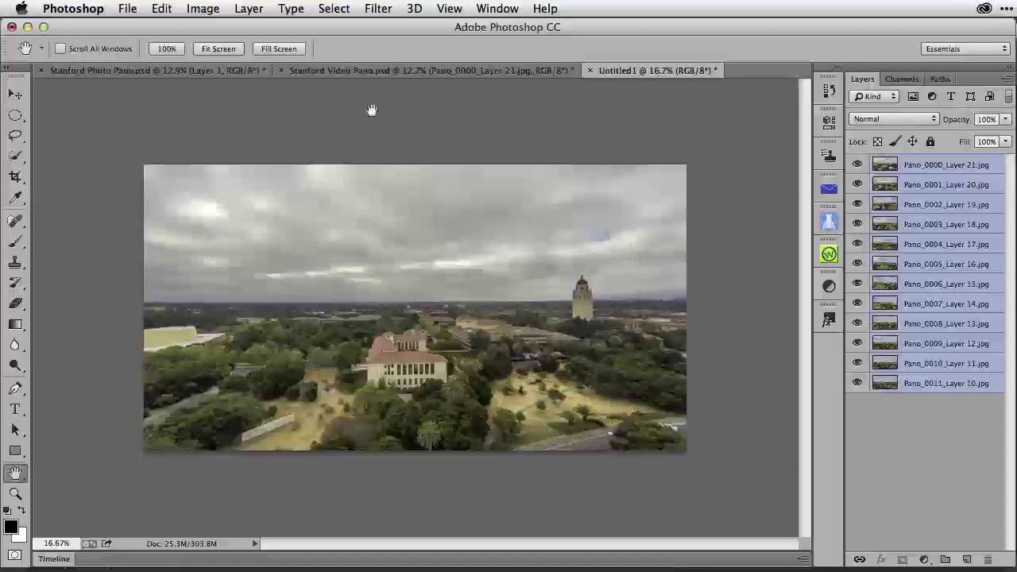
left_click(162, 7)
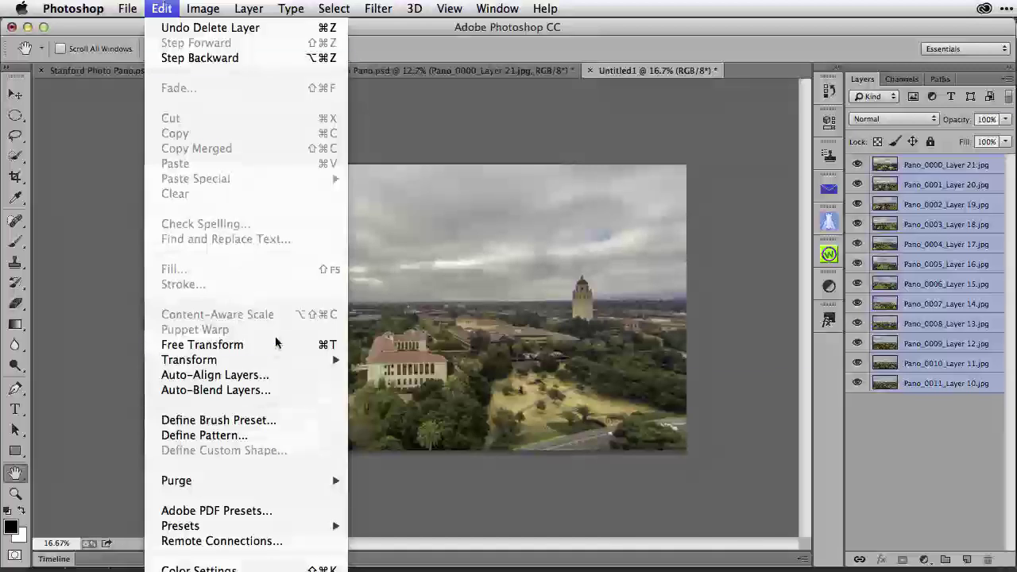
left_click(278, 377)
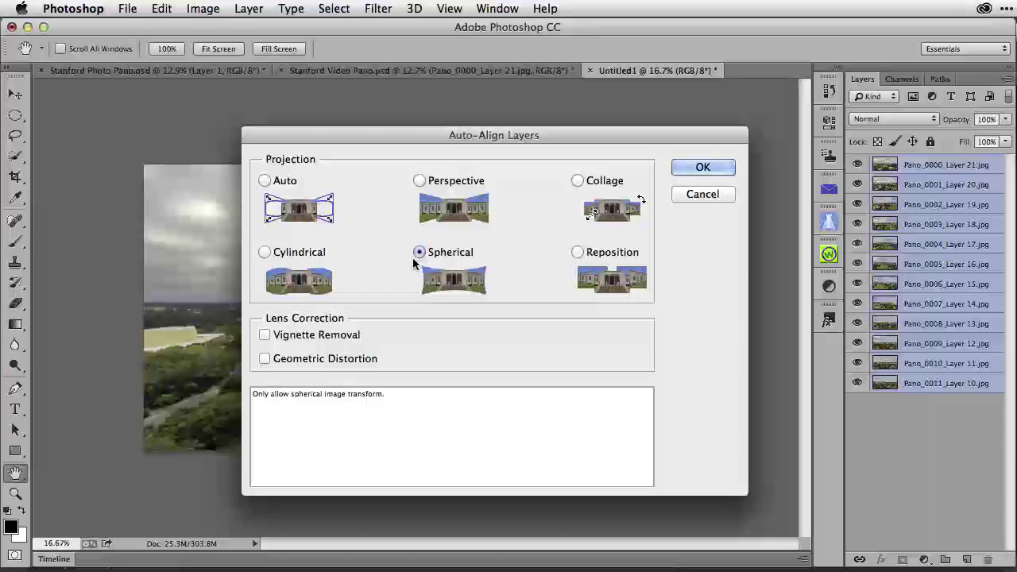
left_click(695, 167)
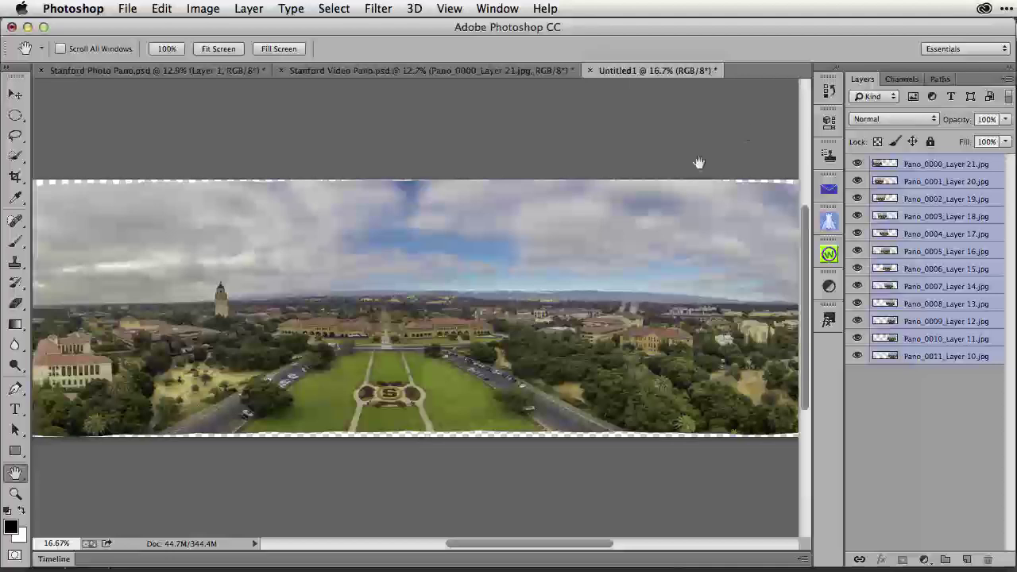
Auto-blend the layers in Panorama mode with Seamless Tones and Colors, then pick the Crop tool.
left_click(159, 8)
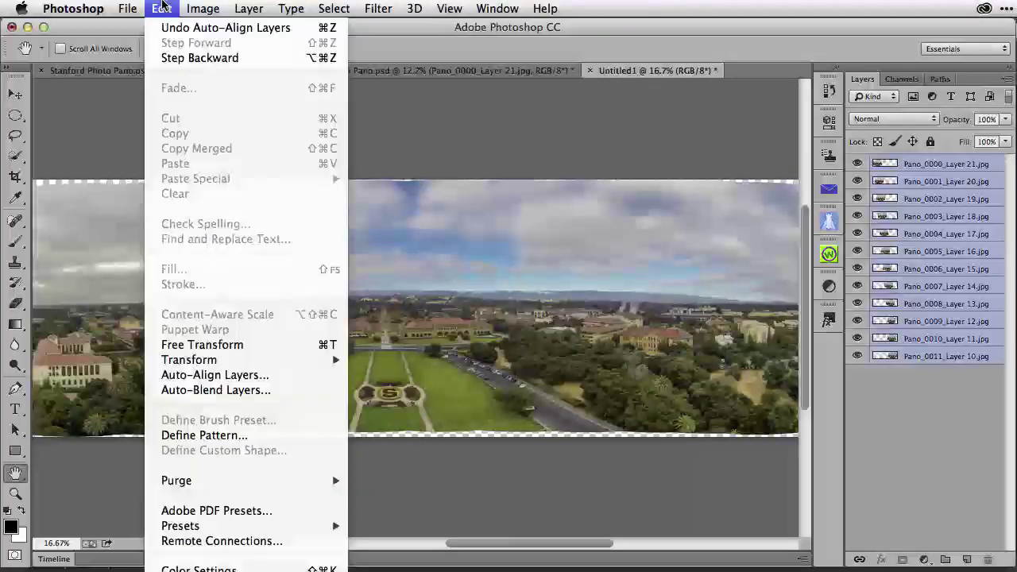
left_click(267, 390)
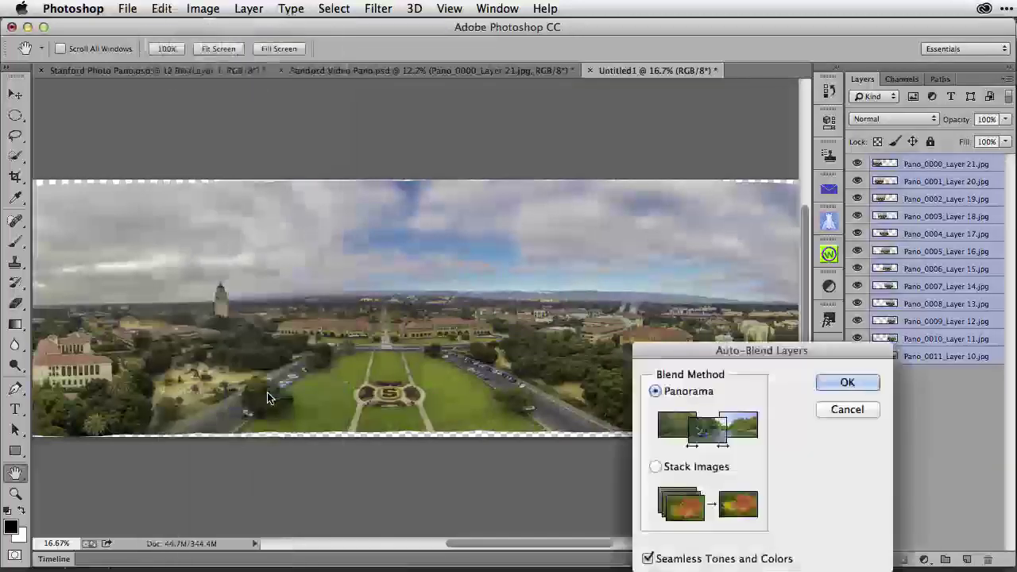
left_click(833, 385)
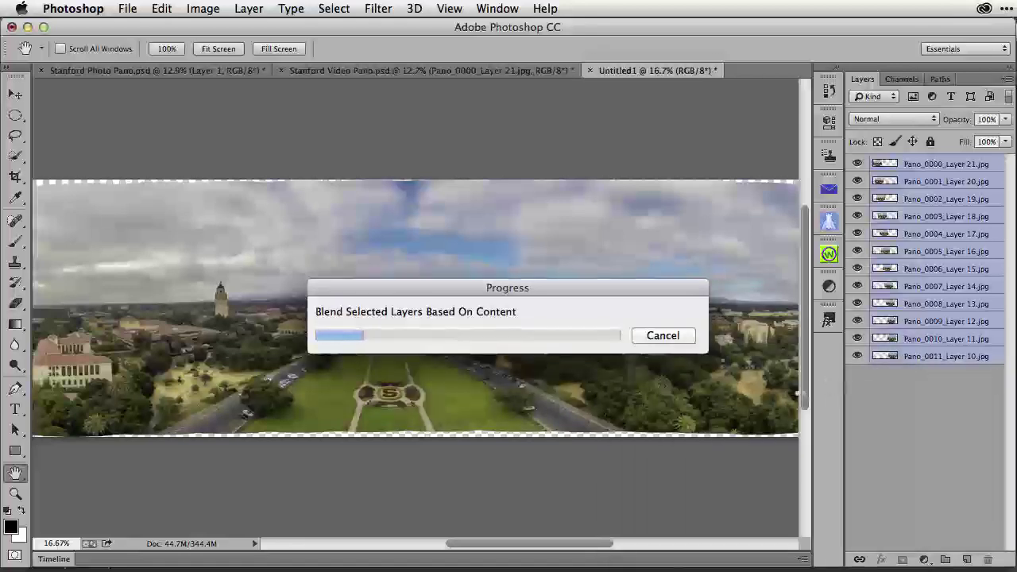
key("c")
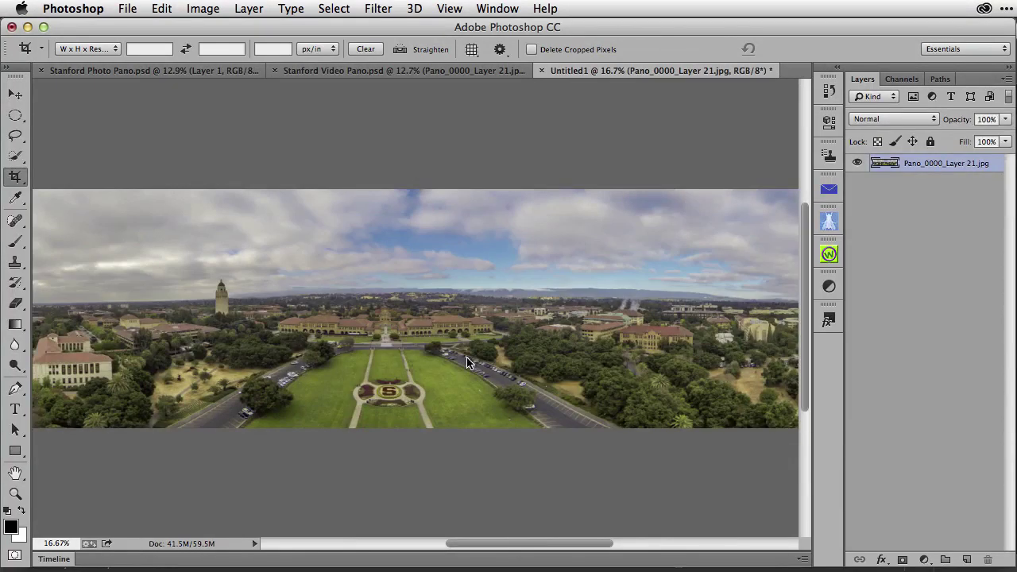